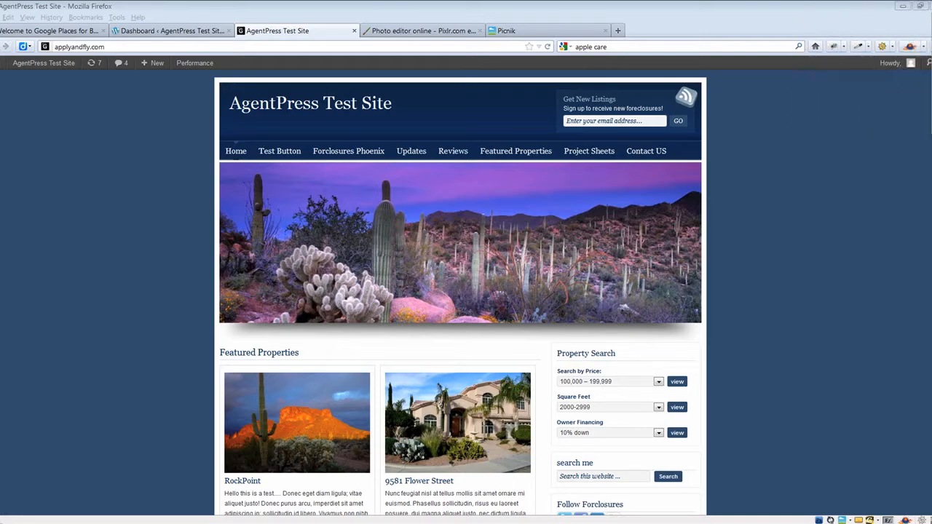
# Step: Launch Adobe Photoshop CS4 (64 Bit), raise the system volume to maximum and return to the browser
pyautogui.click(3, 523)
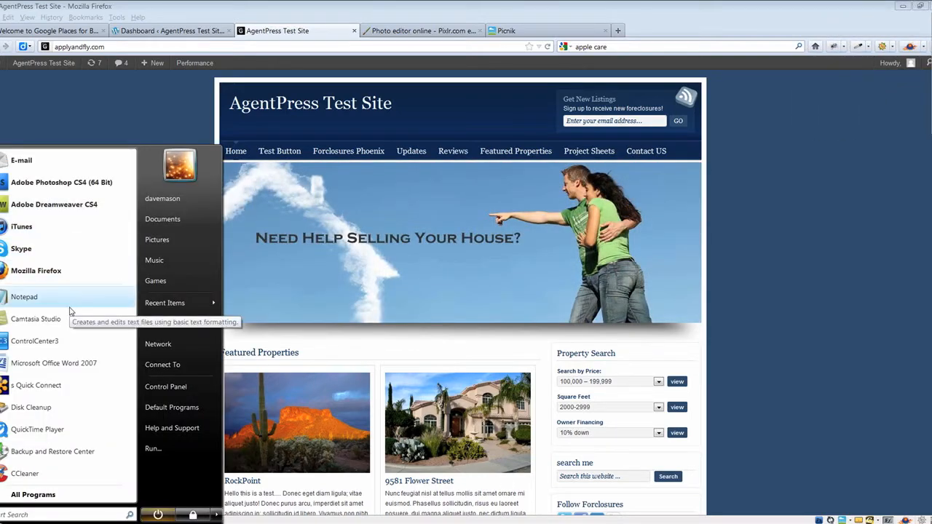
pyautogui.click(61, 182)
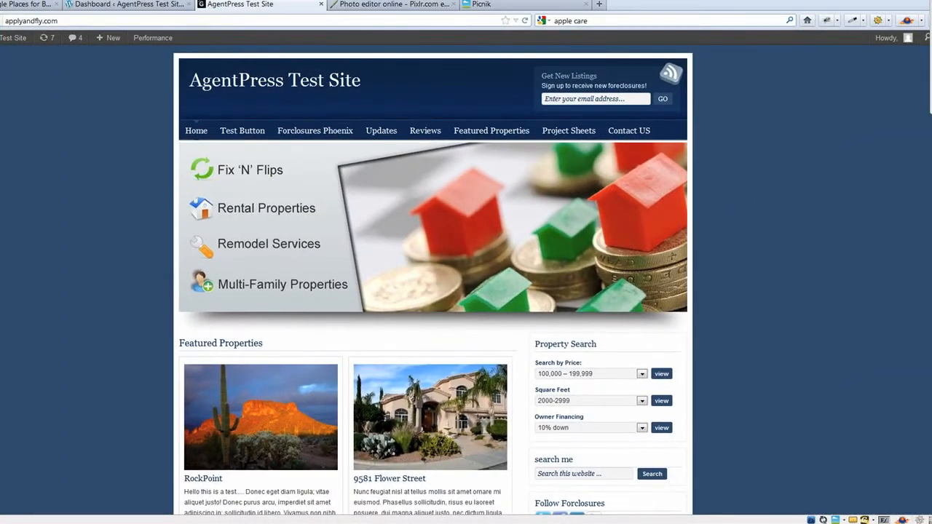
pyautogui.click(895, 523)
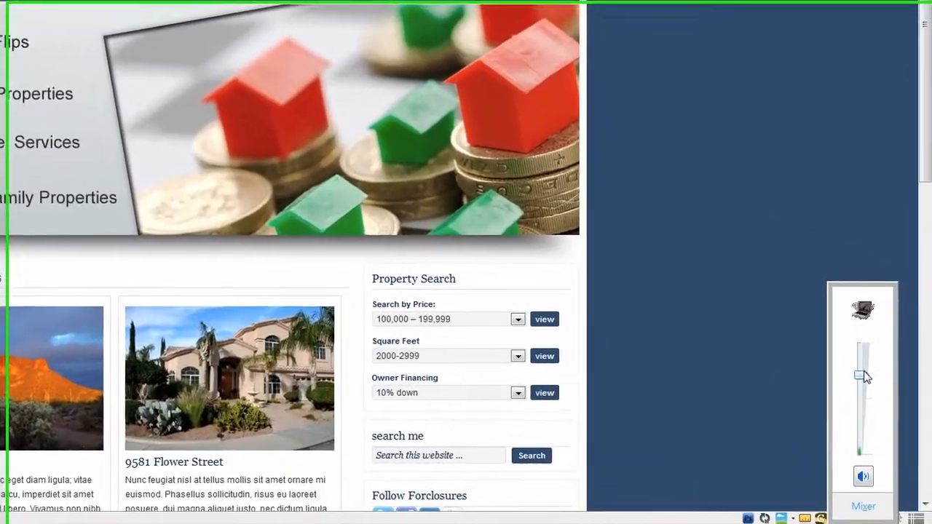
pyautogui.moveTo(864, 377); pyautogui.dragTo(861, 343)
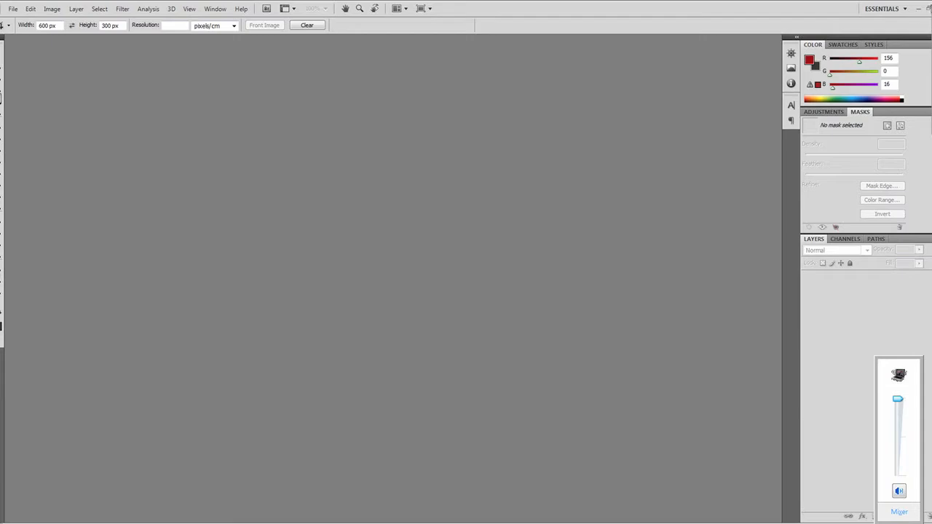
pyautogui.click(919, 8)
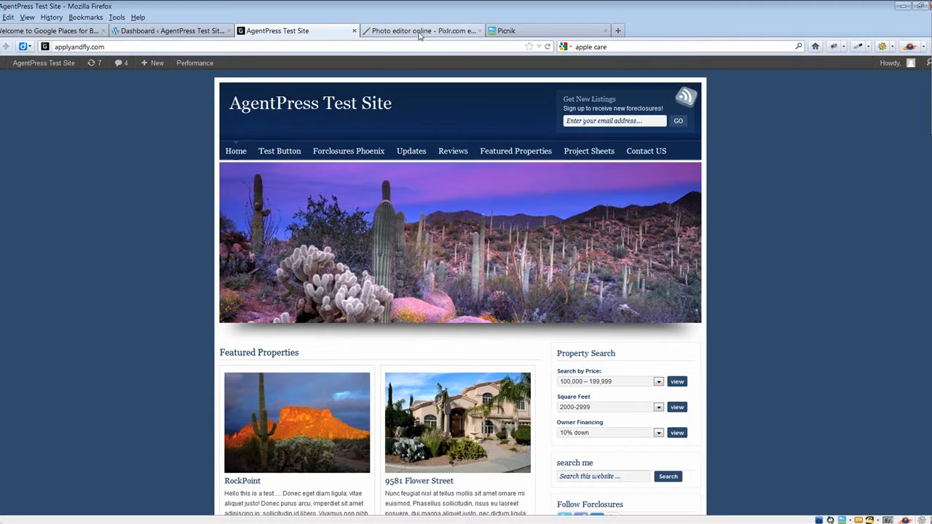
# Step: Look over the Pixlr and Picnik home pages as free online photo editors, ending on Pixlr
pyautogui.click(421, 33)
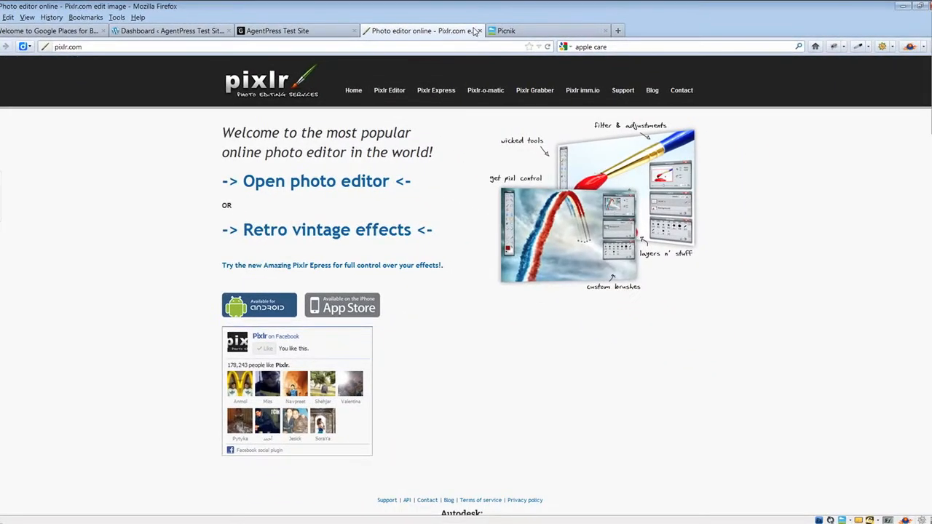
pyautogui.click(517, 31)
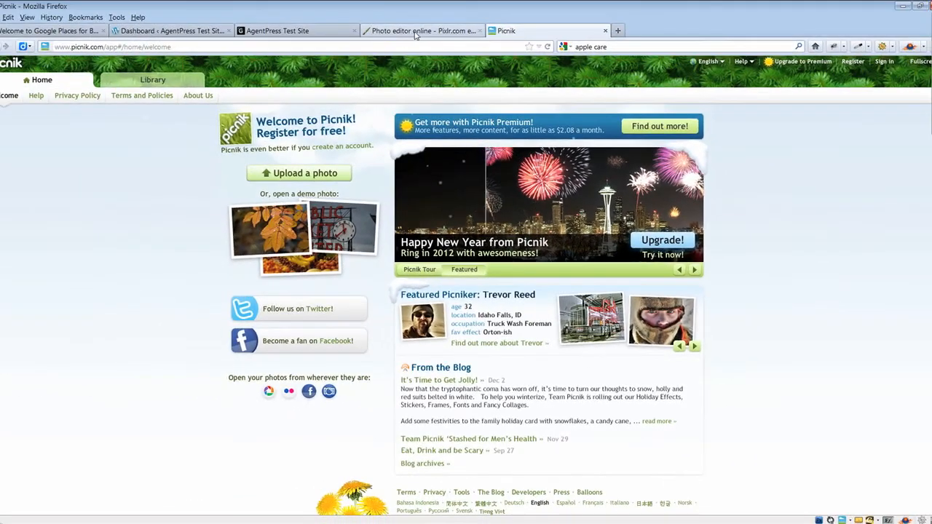
pyautogui.click(415, 32)
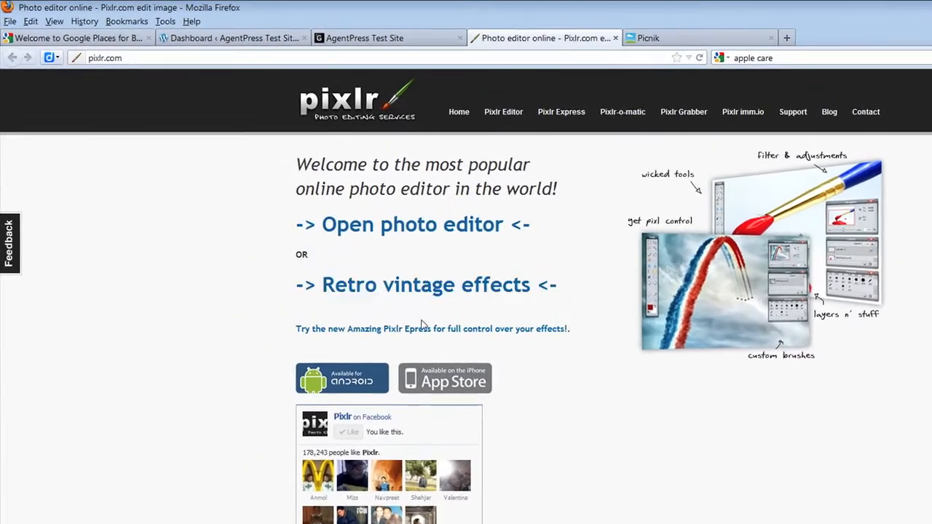
# Step: Open the avaPhoto image from the computer's Demo folder in the Pixlr photo editor and hide the GoToMeeting control panel
pyautogui.click(419, 227)
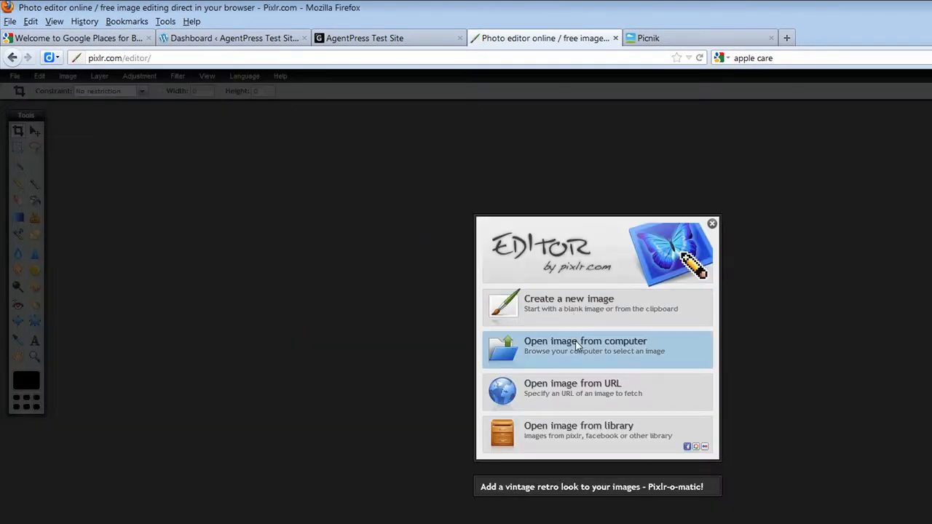
pyautogui.click(580, 353)
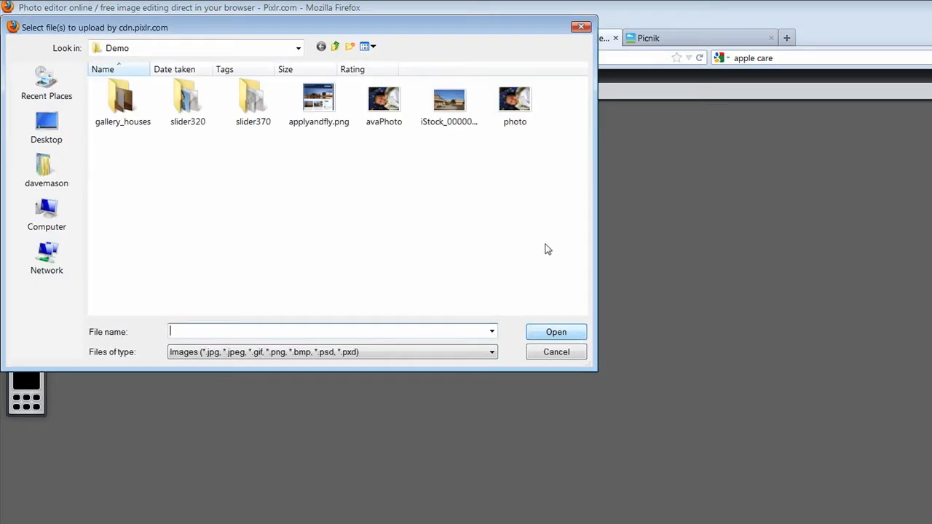
pyautogui.doubleClick(392, 105)
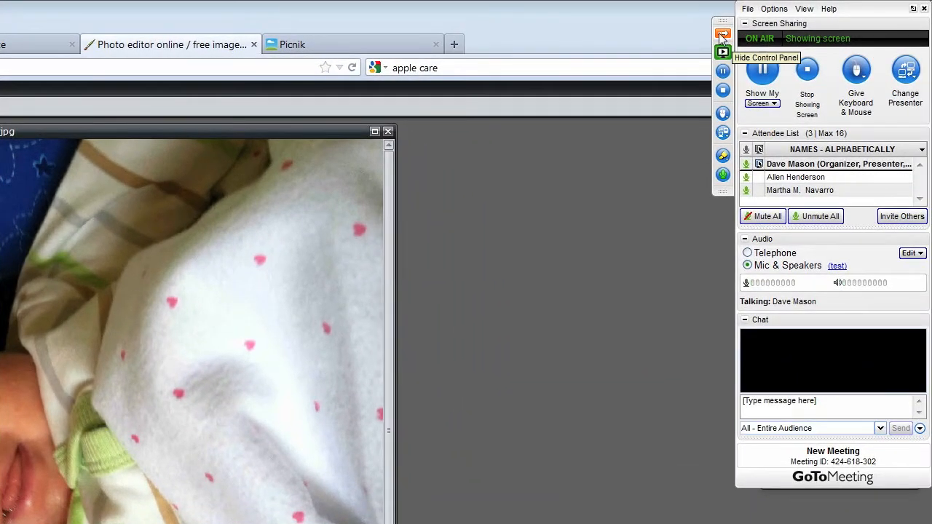
pyautogui.click(722, 36)
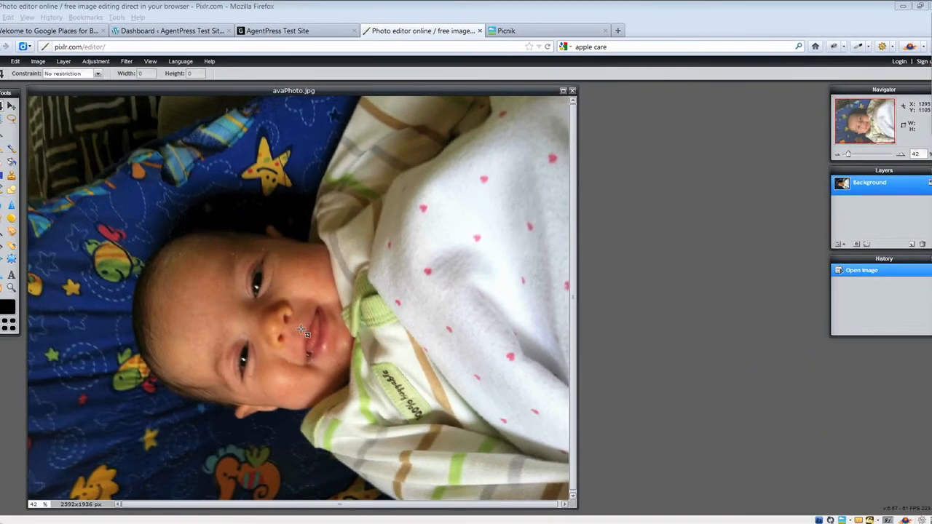
# Step: Open the Image size settings to check the photo's pixel dimensions
pyautogui.click(39, 64)
pyautogui.click(39, 63)
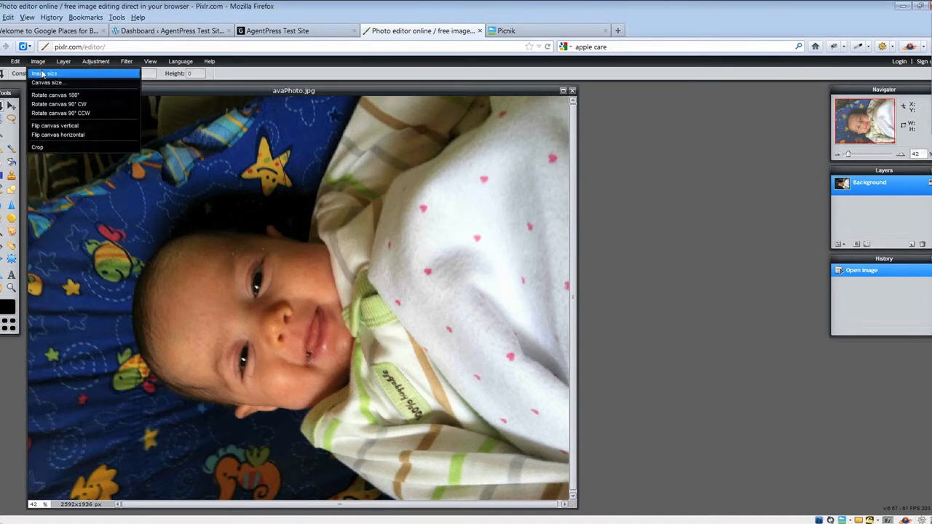
pyautogui.click(44, 74)
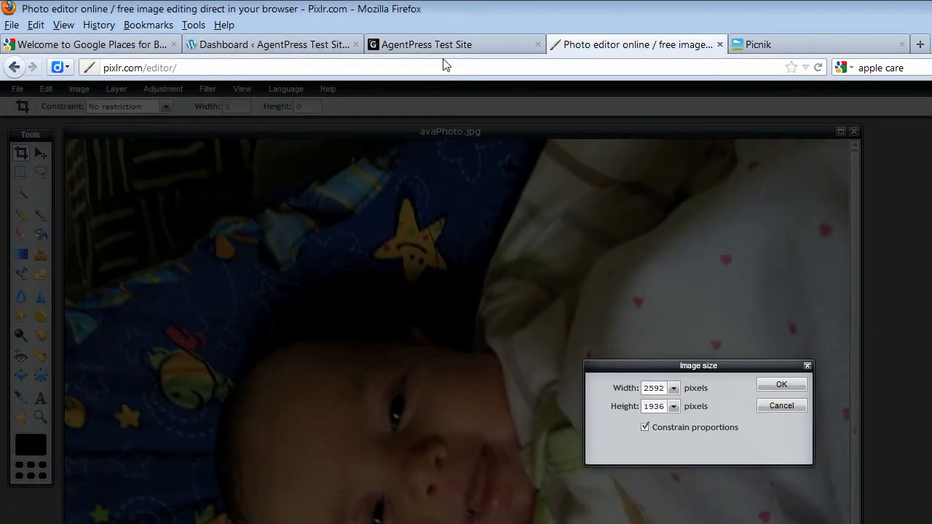
# Step: Measure the width of the content area on the AgentPress Test Site's Updates page with the on-screen pixel ruler
pyautogui.click(435, 47)
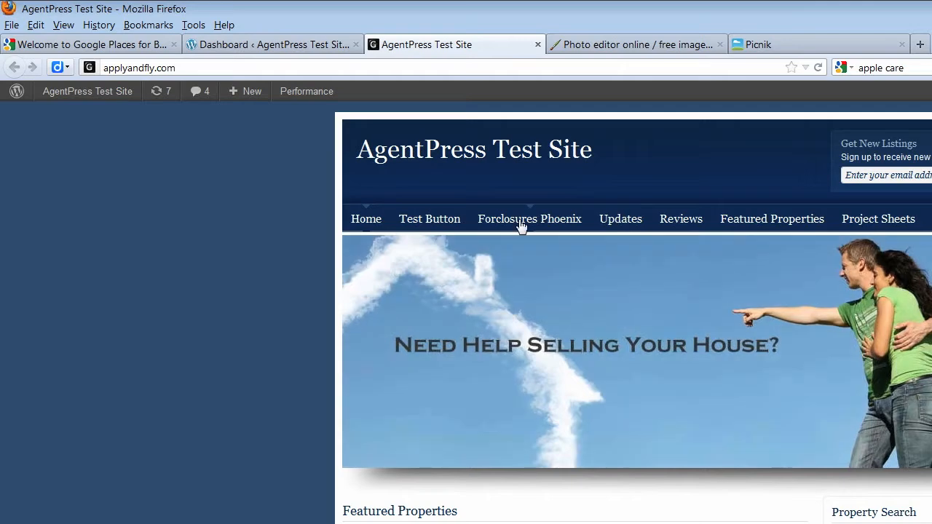
pyautogui.moveTo(460, 227)
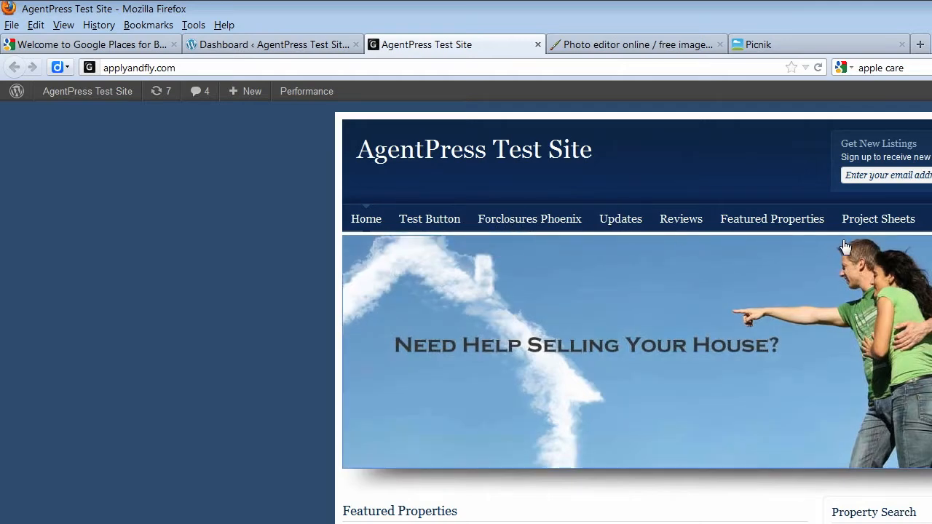
pyautogui.click(624, 225)
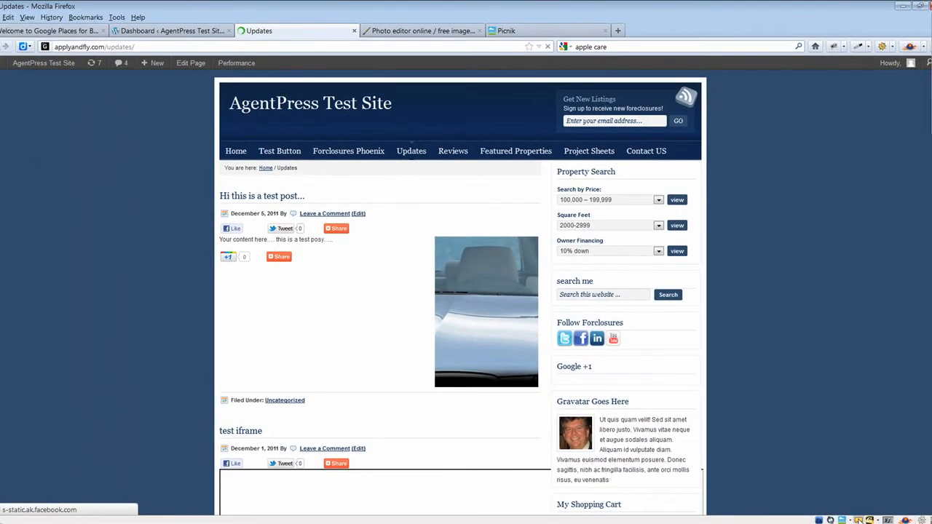
pyautogui.click(858, 521)
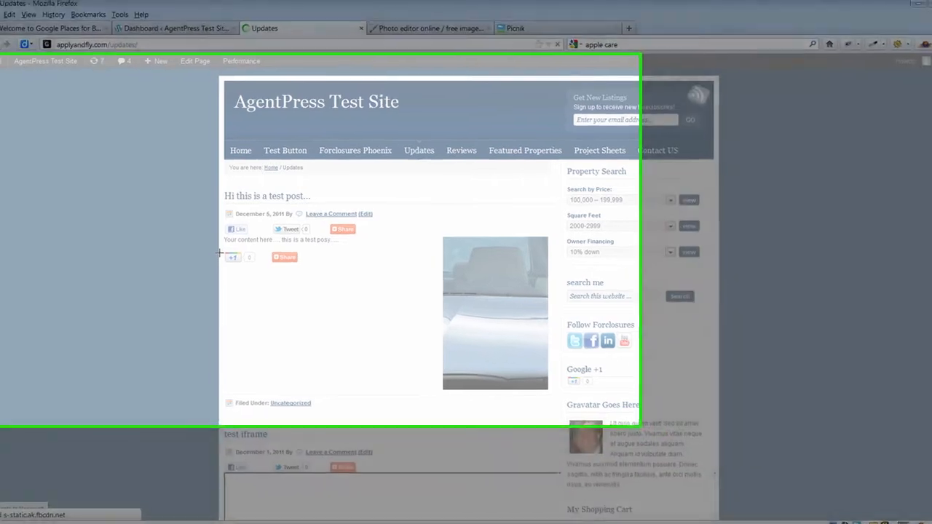
pyautogui.moveTo(216, 252); pyautogui.dragTo(539, 392)
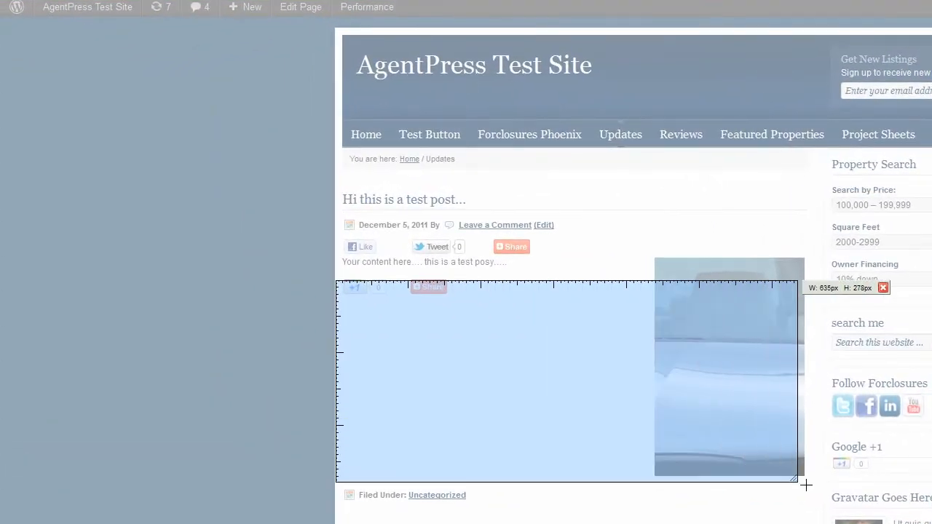
pyautogui.moveTo(806, 484); pyautogui.dragTo(829, 500)
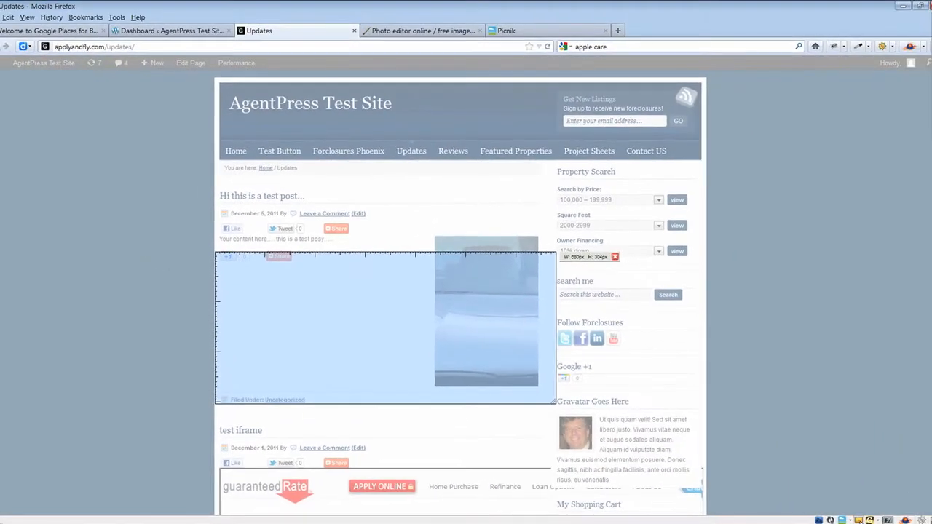
pyautogui.click(859, 520)
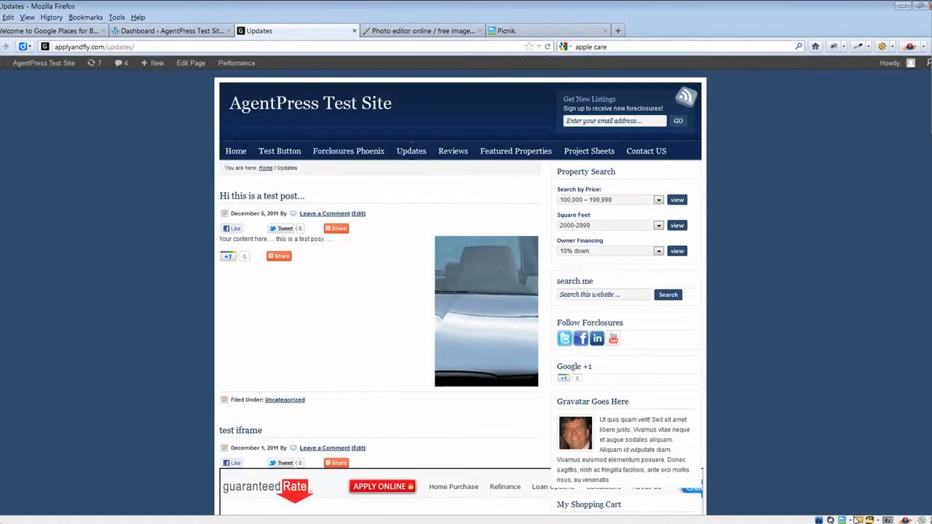
# Step: Minimize the browser and meeting windows and examine the baby photo files in the Demo folder on the desktop
pyautogui.click(458, 32)
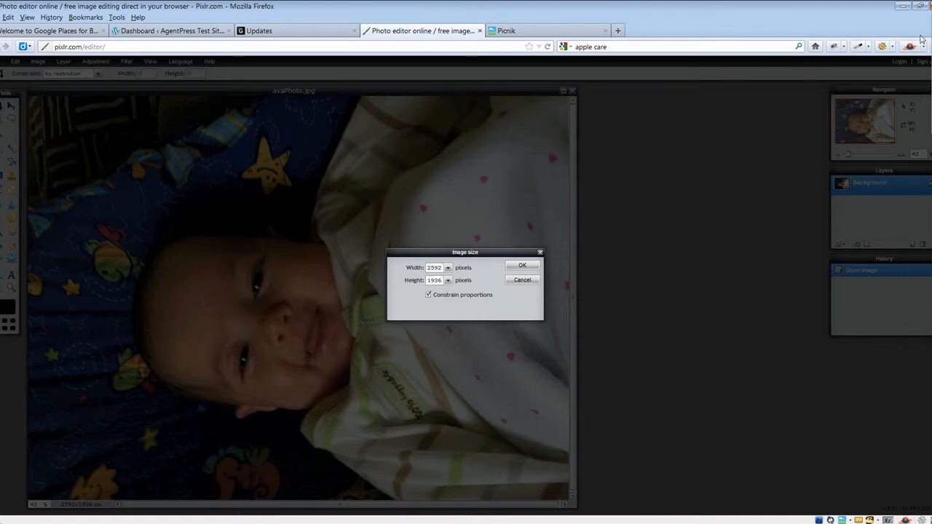
pyautogui.click(903, 6)
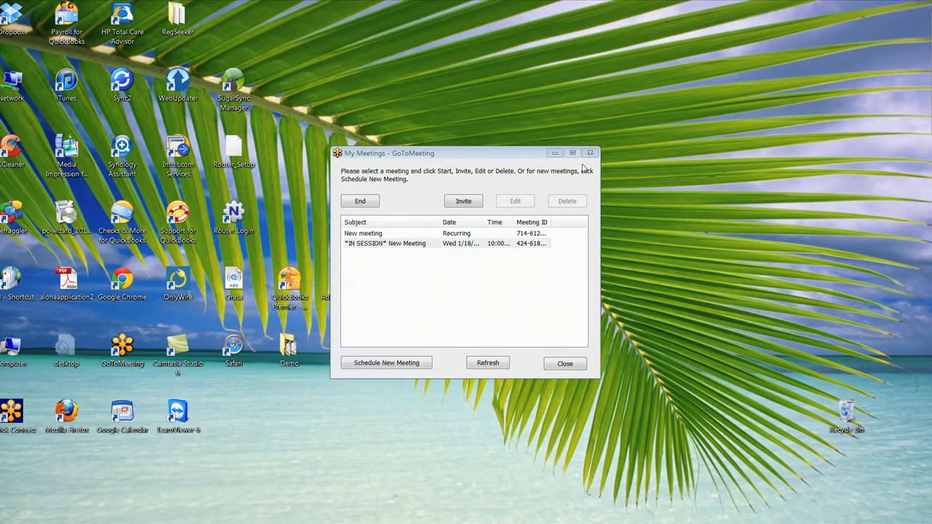
pyautogui.click(556, 154)
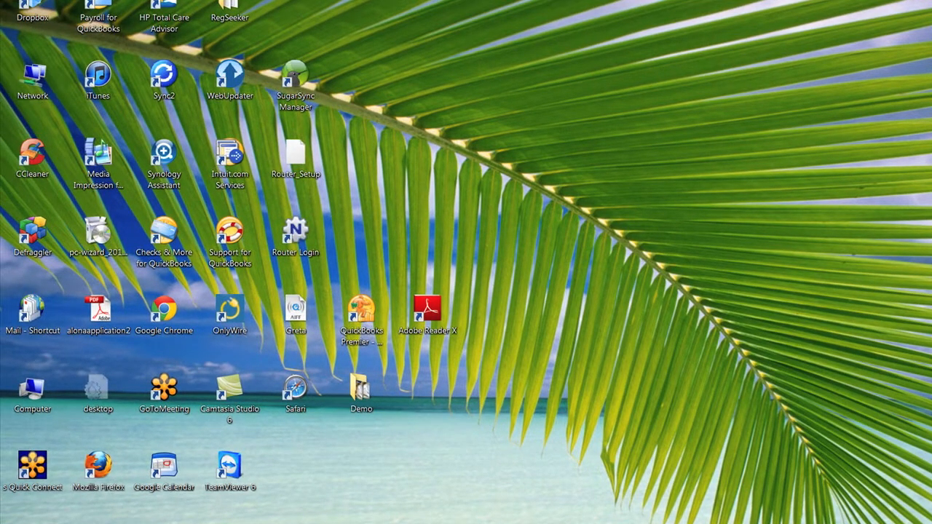
pyautogui.moveTo(931, 85); pyautogui.dragTo(495, 83)
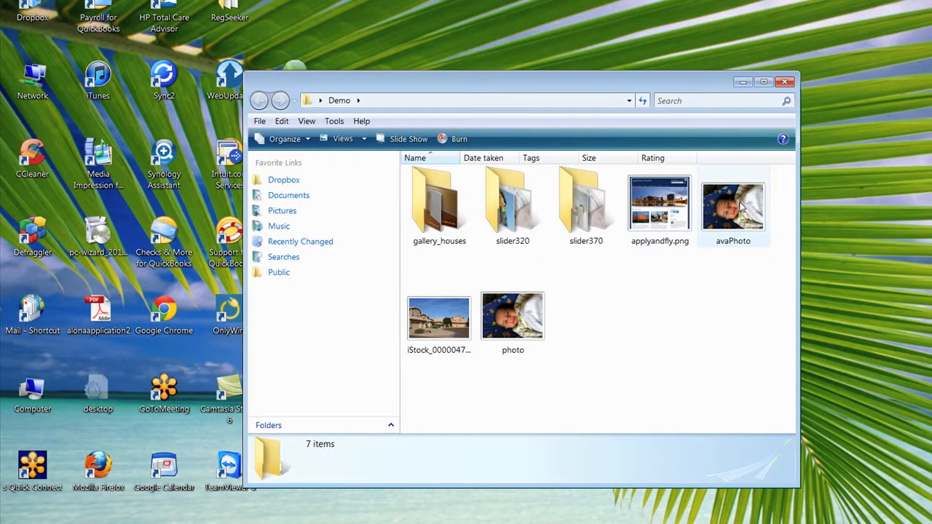
pyautogui.moveTo(740, 208)
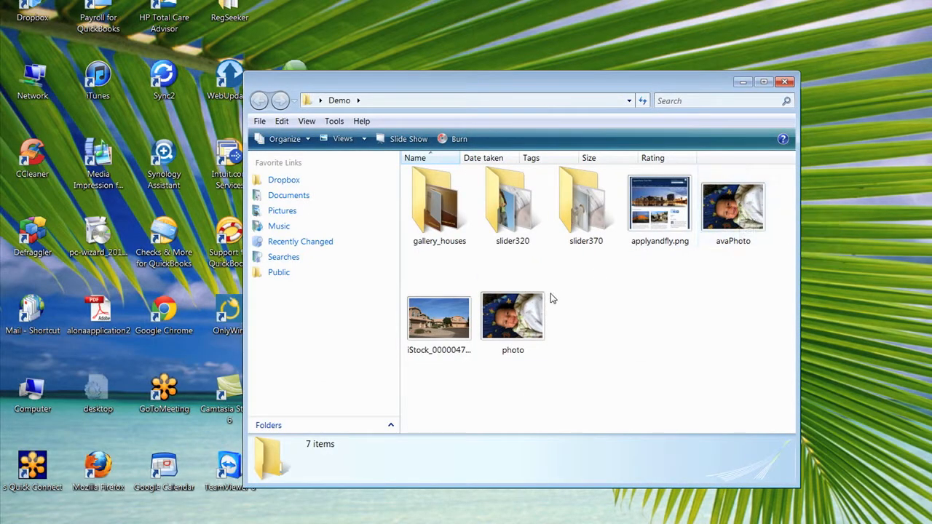
pyautogui.moveTo(519, 321)
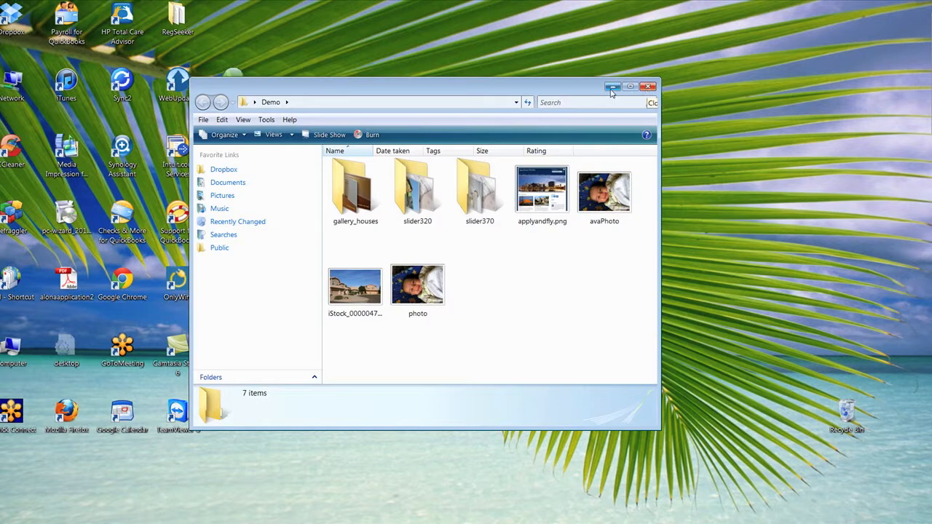
pyautogui.click(611, 88)
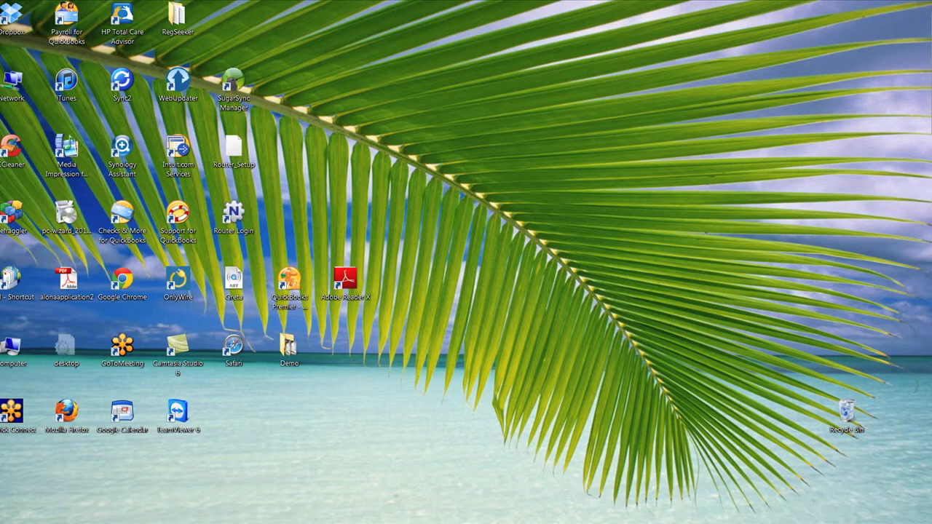
# Step: Switch back to the Pixlr editor in Firefox and dismiss the Image size settings without resizing the photo
pyautogui.click(162, 523)
pyautogui.click(163, 503)
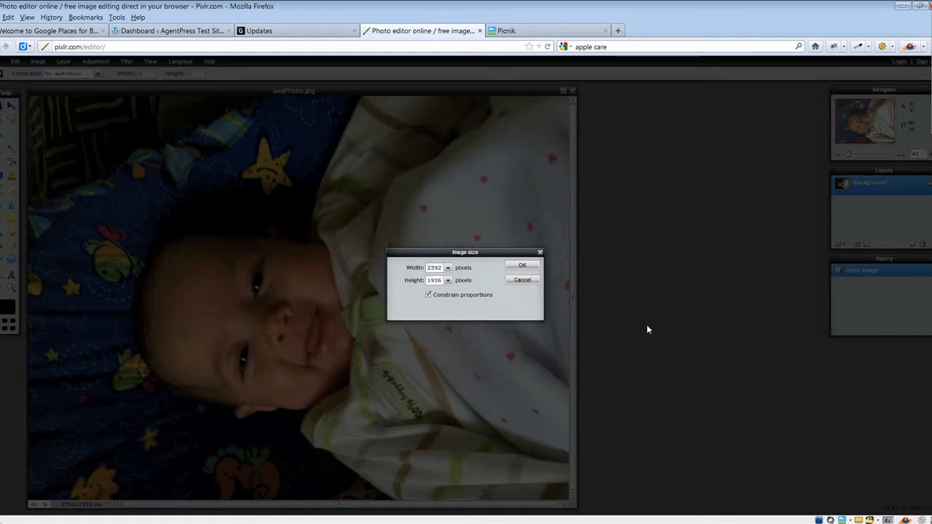
pyautogui.click(522, 280)
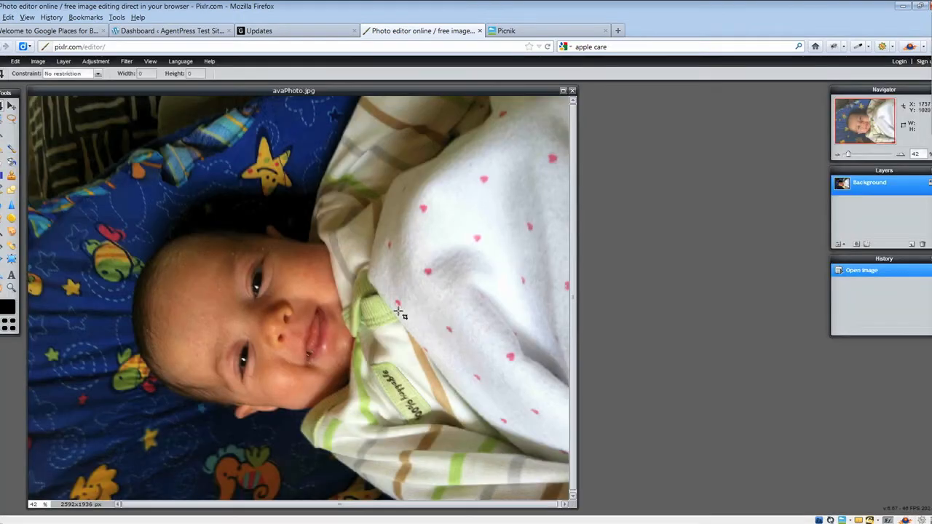
# Step: Start a new post titled "Ava Test Post" in the AgentPress Test Site's WordPress admin
pyautogui.click(159, 33)
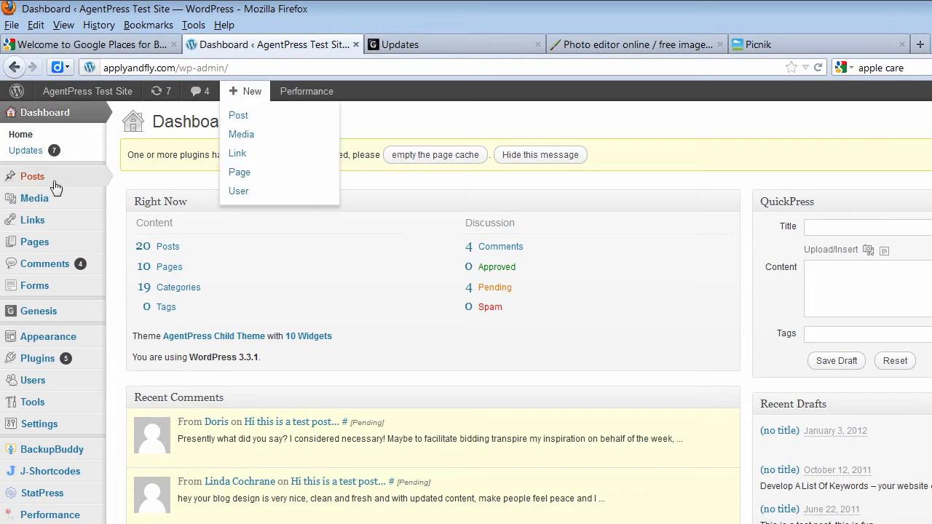
pyautogui.moveTo(54, 188)
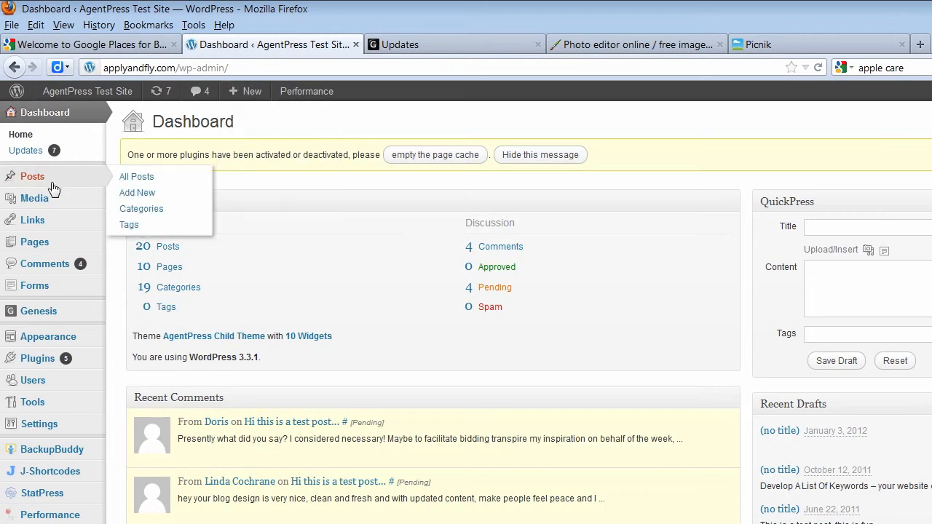
pyautogui.click(147, 193)
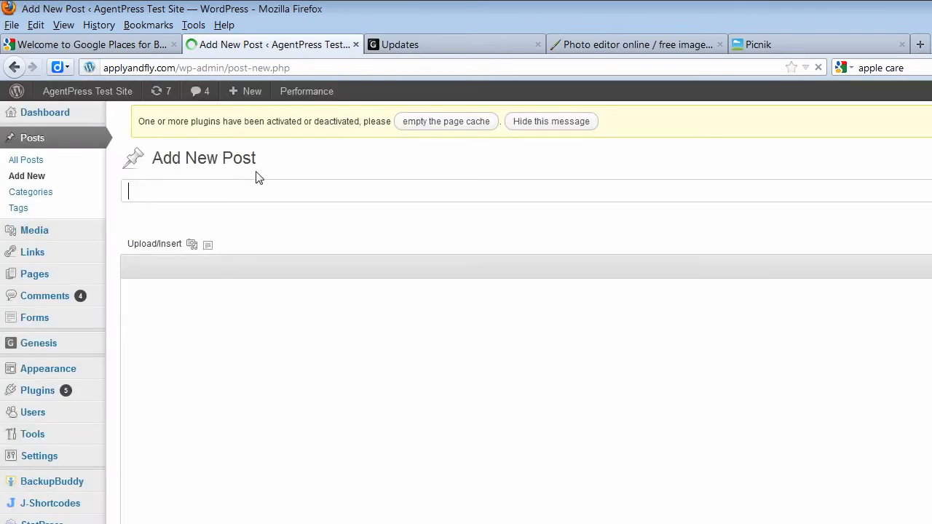
pyautogui.write('Ava Te')
pyautogui.write('st Post')
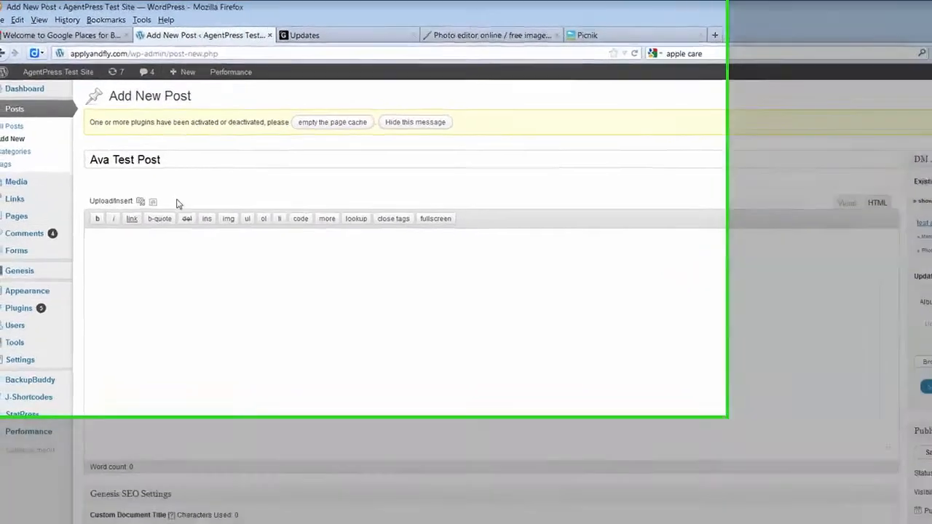
pyautogui.click(125, 270)
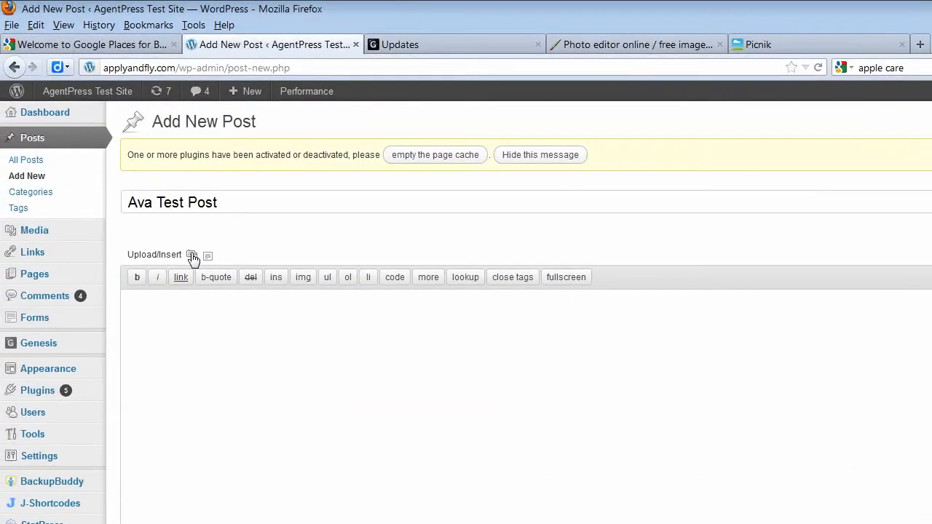
# Step: Upload the avaPhoto image from the desktop's Demo folder to the post's media
pyautogui.click(192, 256)
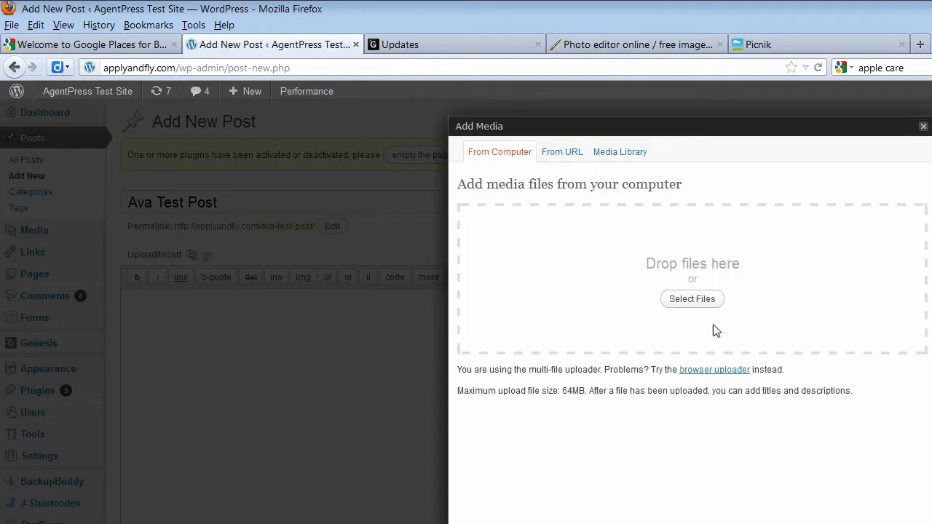
pyautogui.click(703, 298)
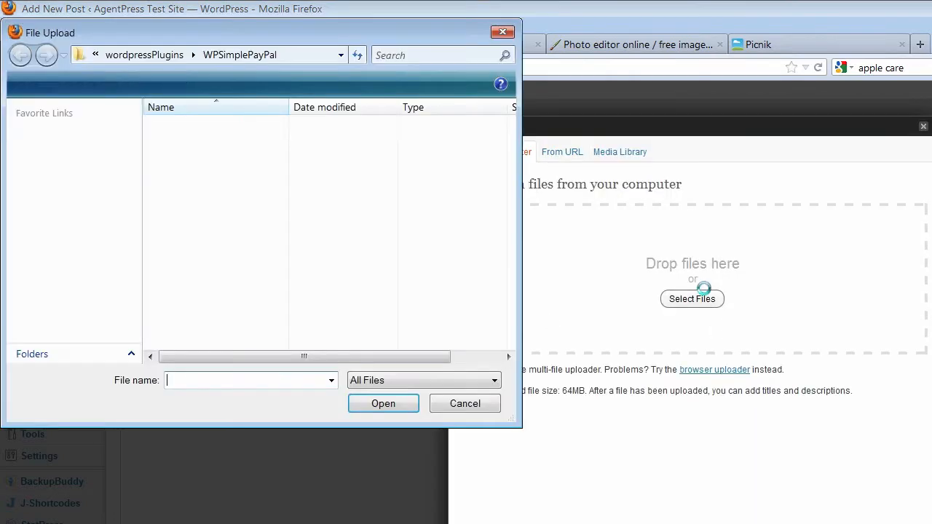
pyautogui.click(82, 180)
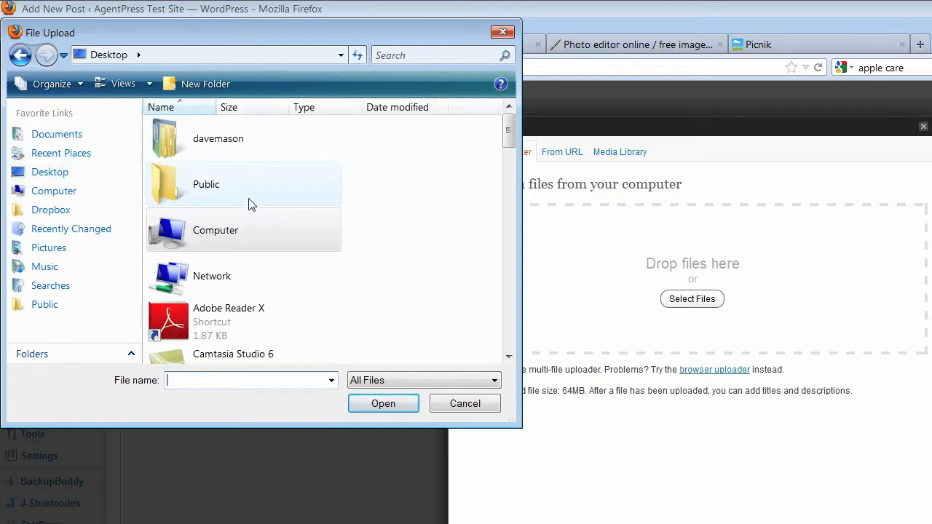
pyautogui.moveTo(506, 141); pyautogui.dragTo(515, 236)
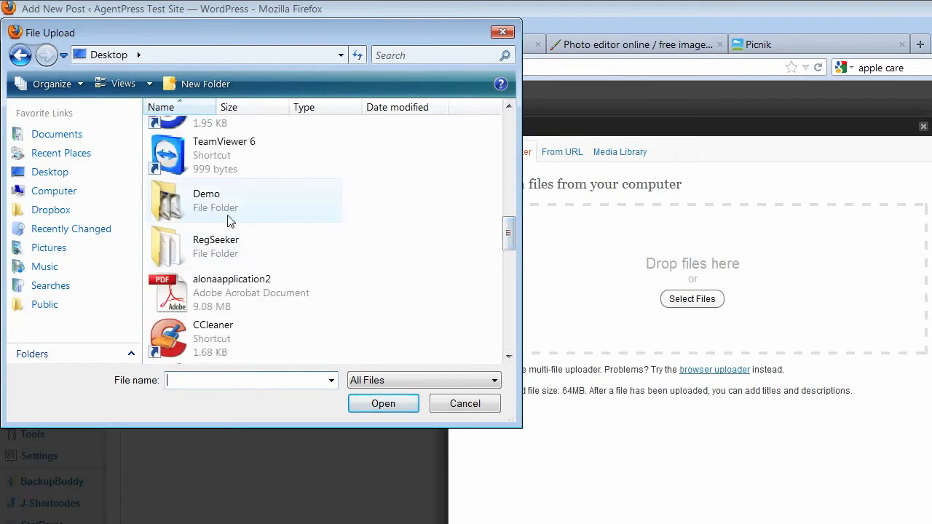
pyautogui.doubleClick(204, 209)
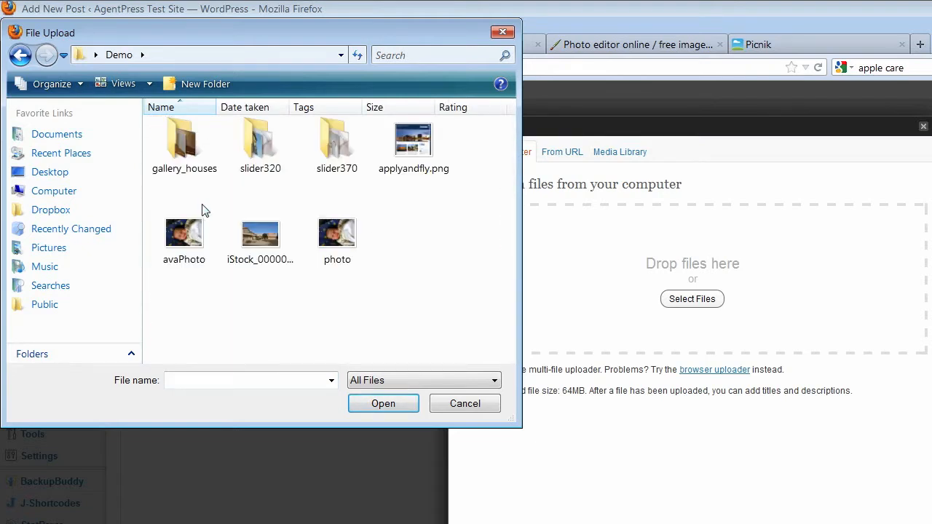
pyautogui.doubleClick(186, 250)
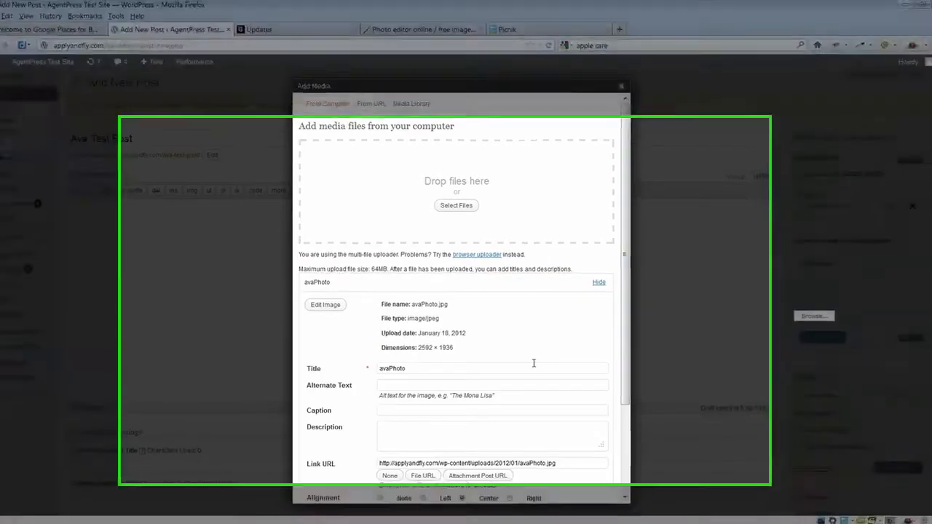
# Step: Insert the uploaded avaPhoto into the post at Full Size (2592 × 1936)
pyautogui.scroll(-3, 559, 371)
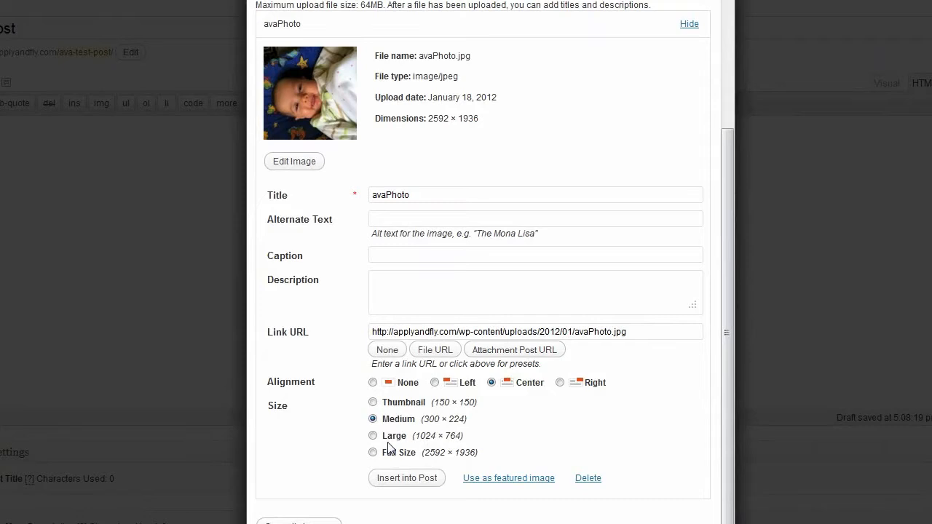
pyautogui.click(373, 452)
pyautogui.click(405, 479)
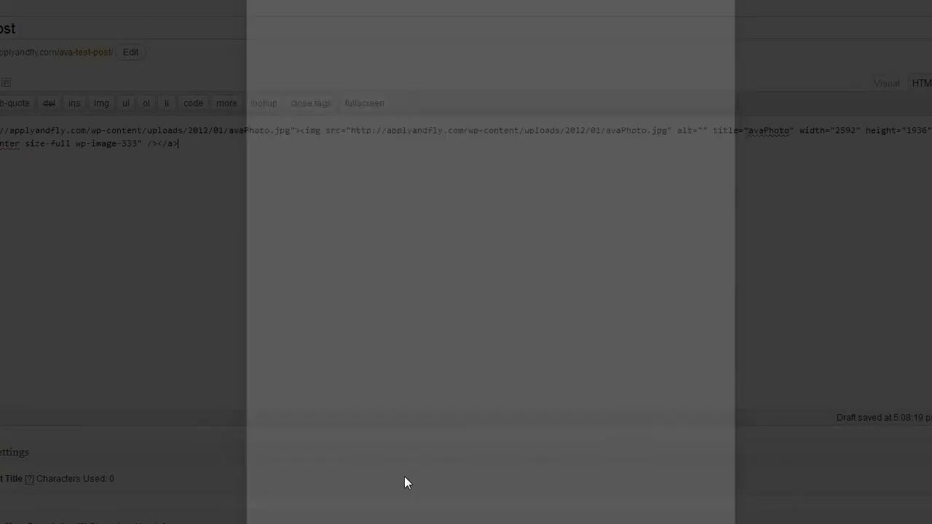
# Step: Publish the post from the visual editor and open its live page
pyautogui.click(887, 88)
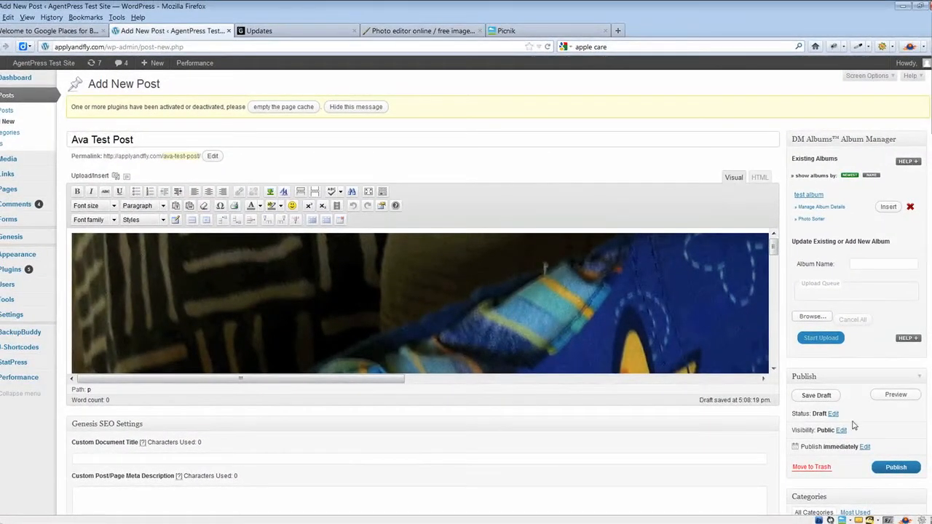
pyautogui.click(896, 470)
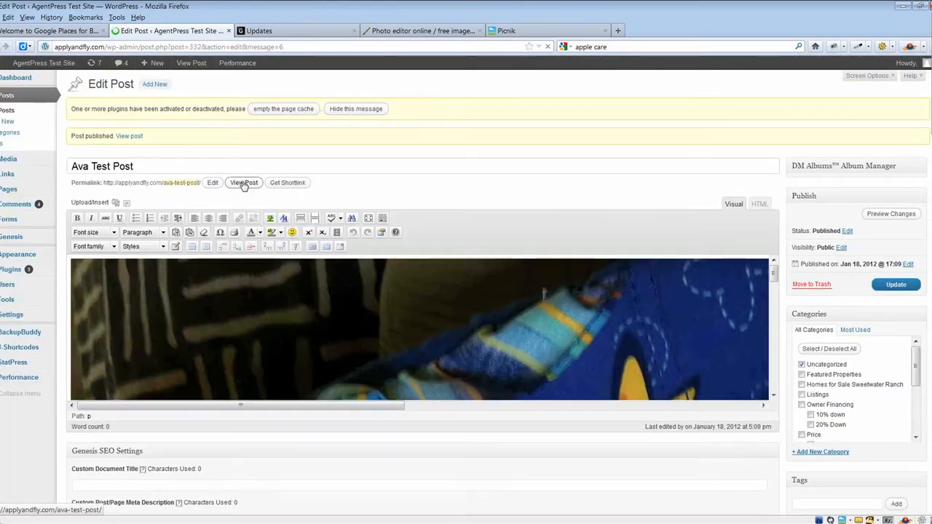
pyautogui.click(243, 183)
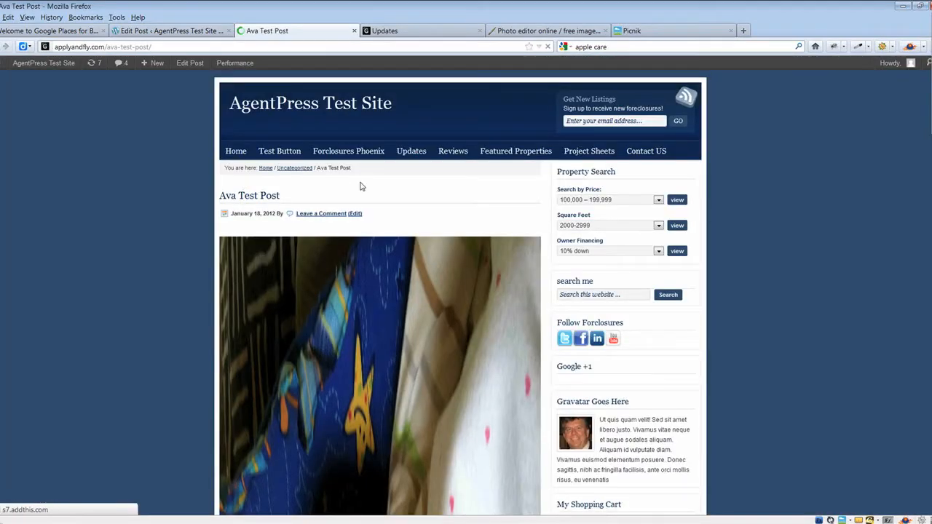
# Step: Examine how the full-size photo fits the content area and sidebar of the published post
pyautogui.scroll(-5, 423, 231)
pyautogui.scroll(-10, 423, 231)
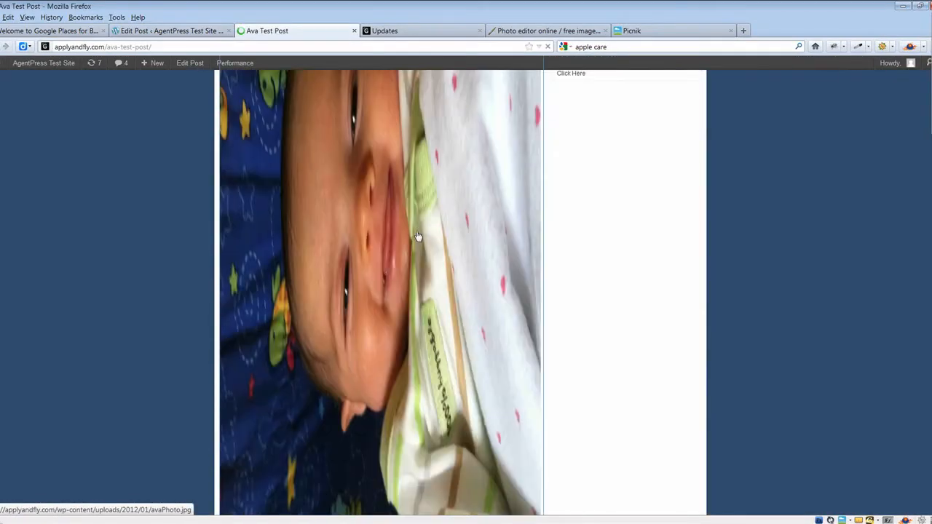
pyautogui.scroll(1, 419, 236)
pyautogui.scroll(8, 419, 236)
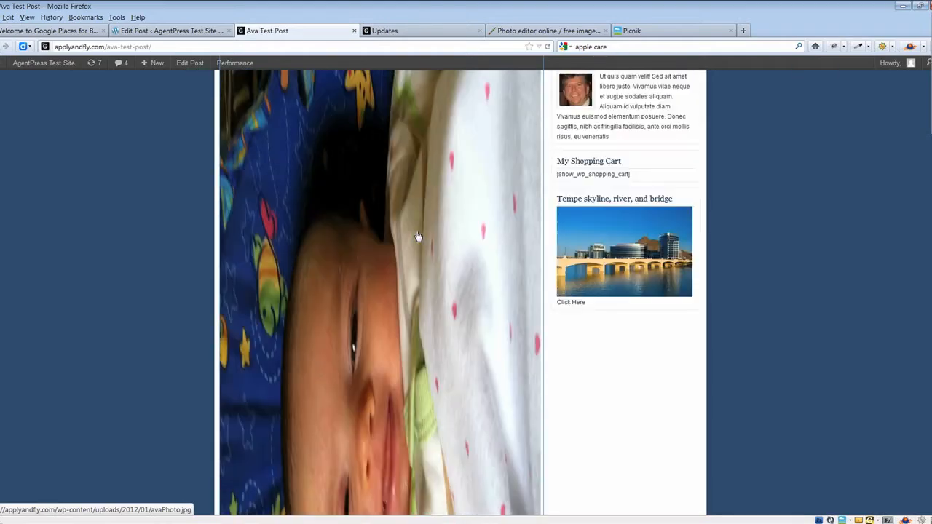
pyautogui.scroll(6, 419, 236)
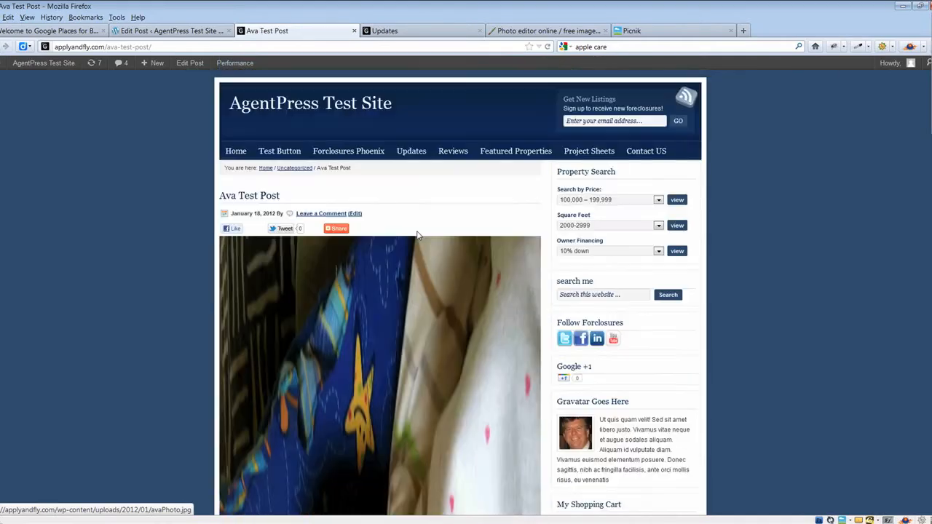
pyautogui.scroll(-8, 397, 313)
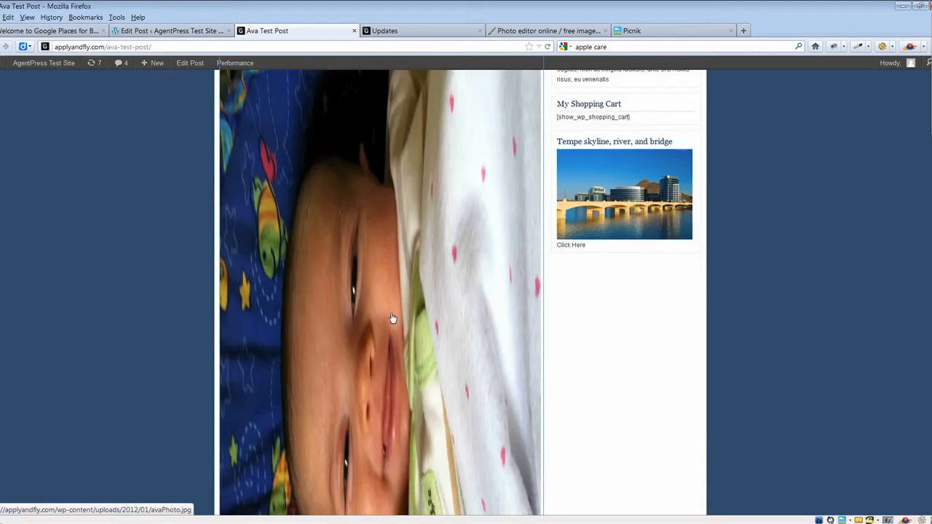
pyautogui.scroll(3, 391, 318)
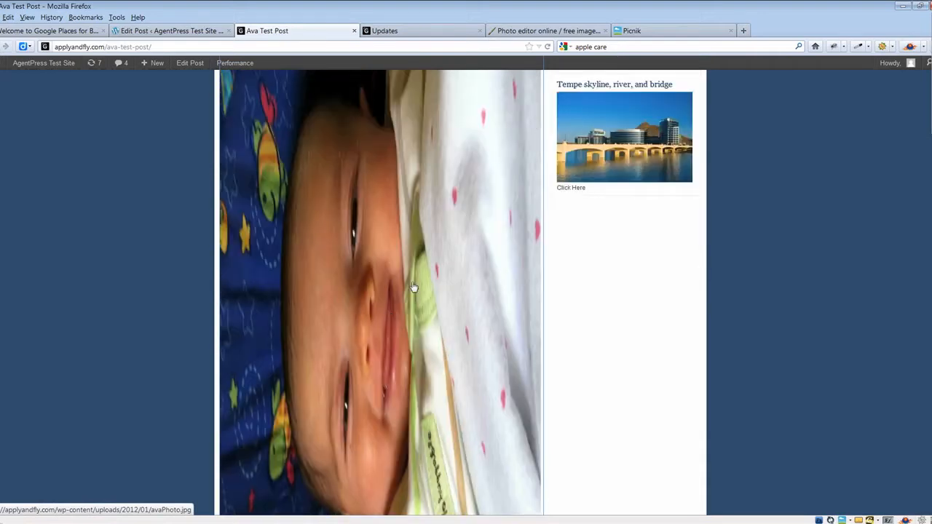
# Step: Switch to the Pixlr editor and rotate the avaPhoto canvas 90° clockwise
pyautogui.click(534, 31)
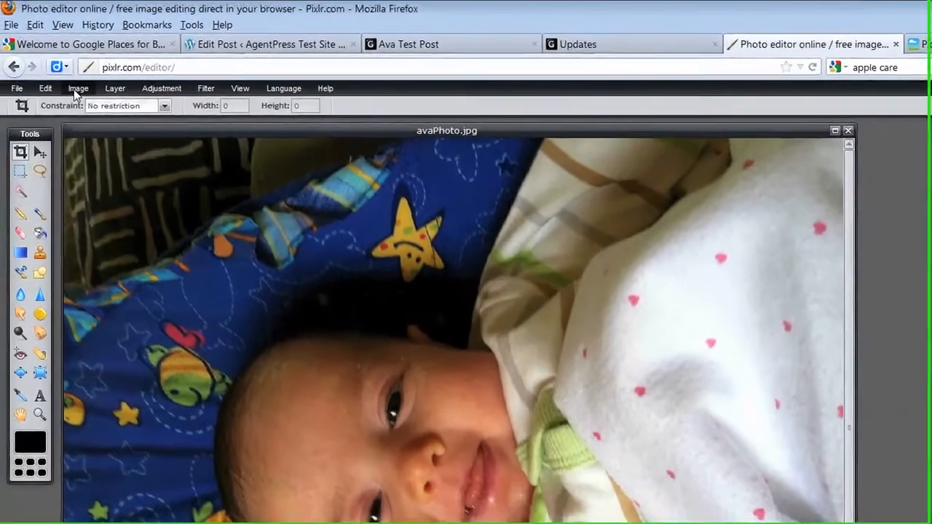
pyautogui.click(75, 91)
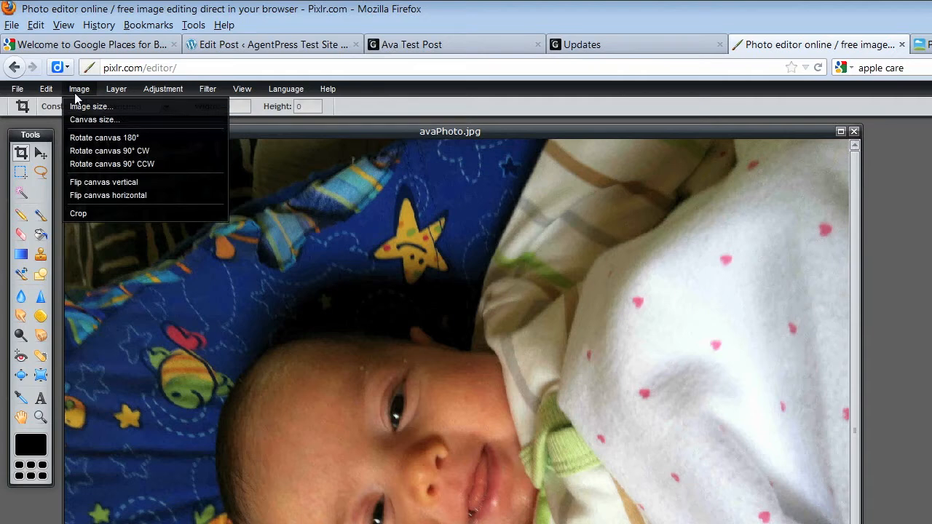
pyautogui.click(106, 156)
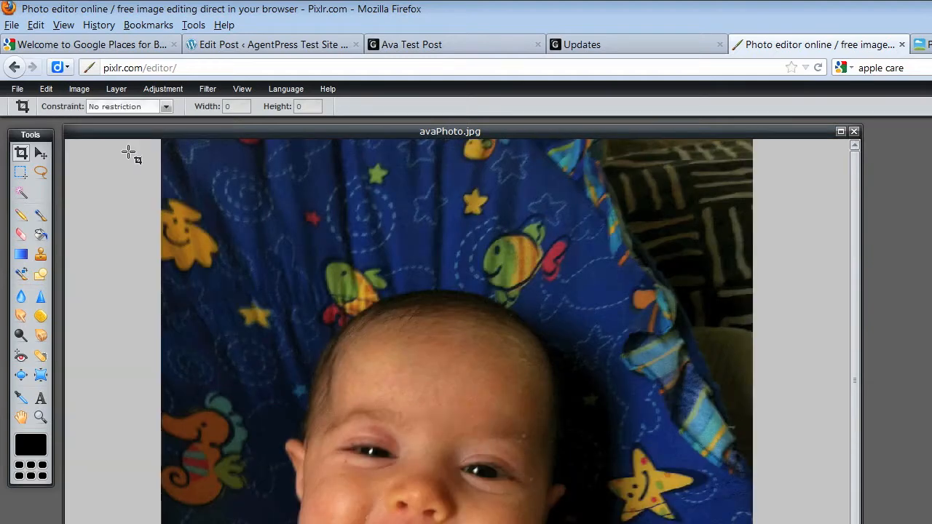
# Step: Resize the rotated photo to a width of 600 pixels with proportions constrained
pyautogui.click(77, 90)
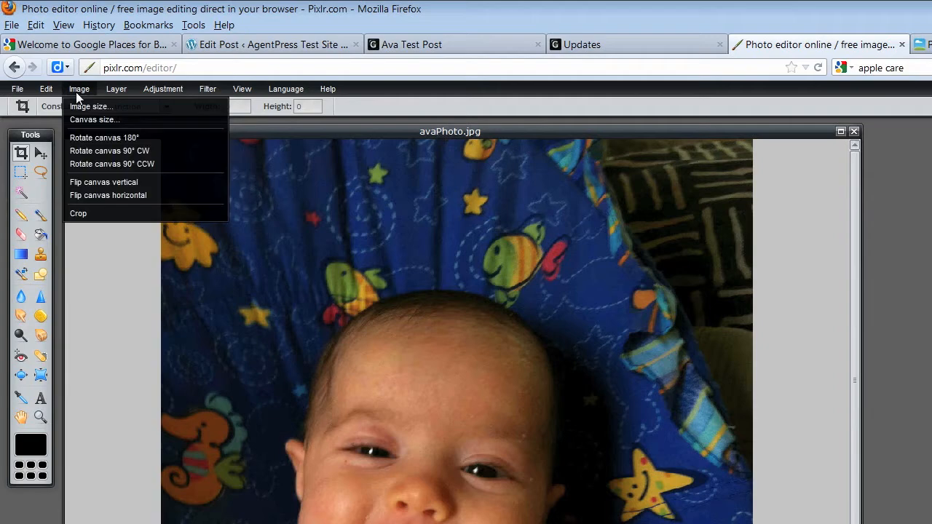
pyautogui.click(75, 105)
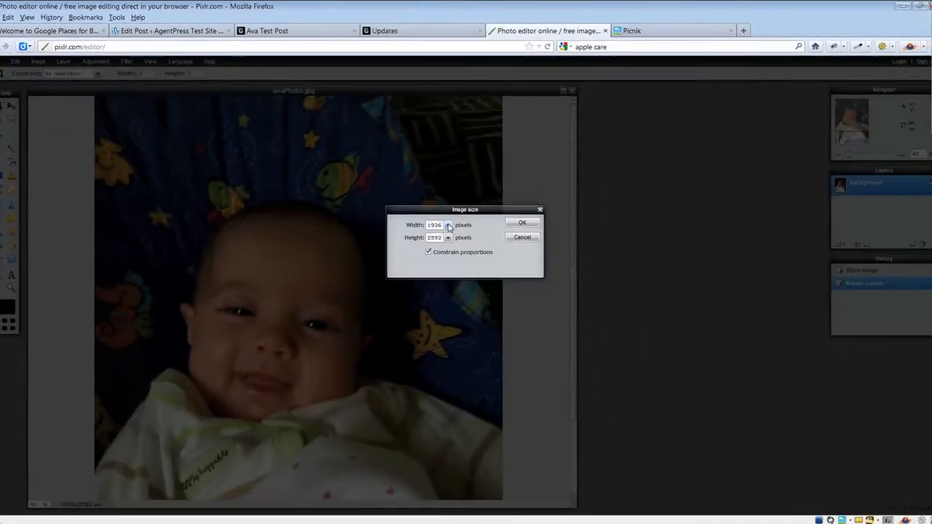
pyautogui.click(449, 226)
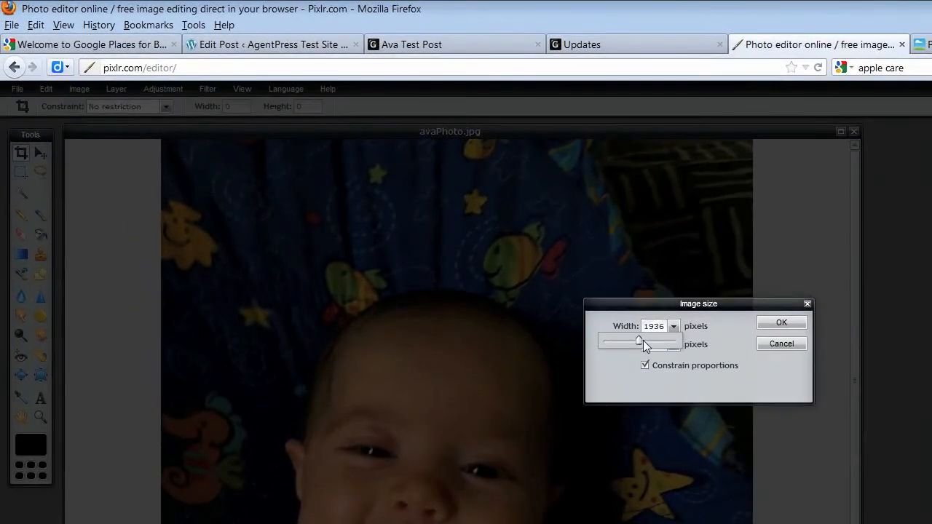
pyautogui.moveTo(638, 342); pyautogui.dragTo(615, 345)
pyautogui.moveTo(614, 345); pyautogui.dragTo(652, 332)
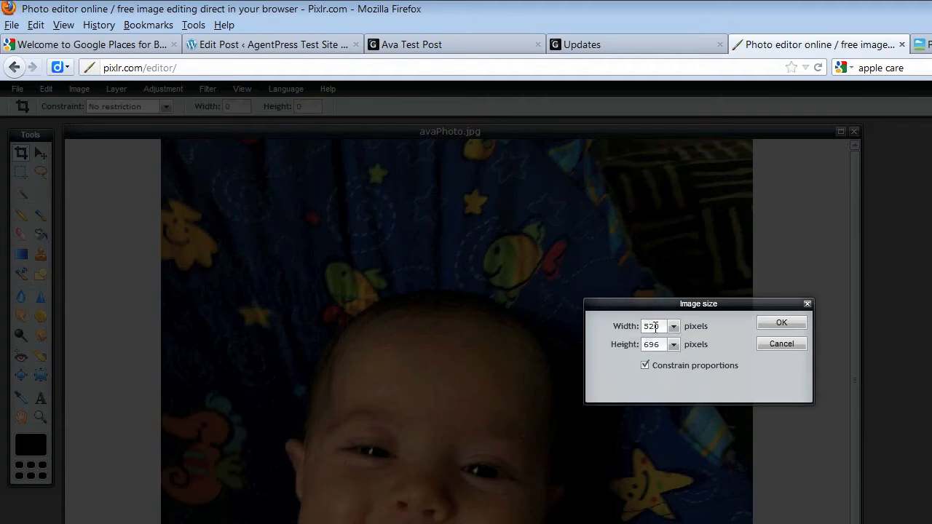
pyautogui.moveTo(657, 326); pyautogui.dragTo(637, 326)
pyautogui.write('600')
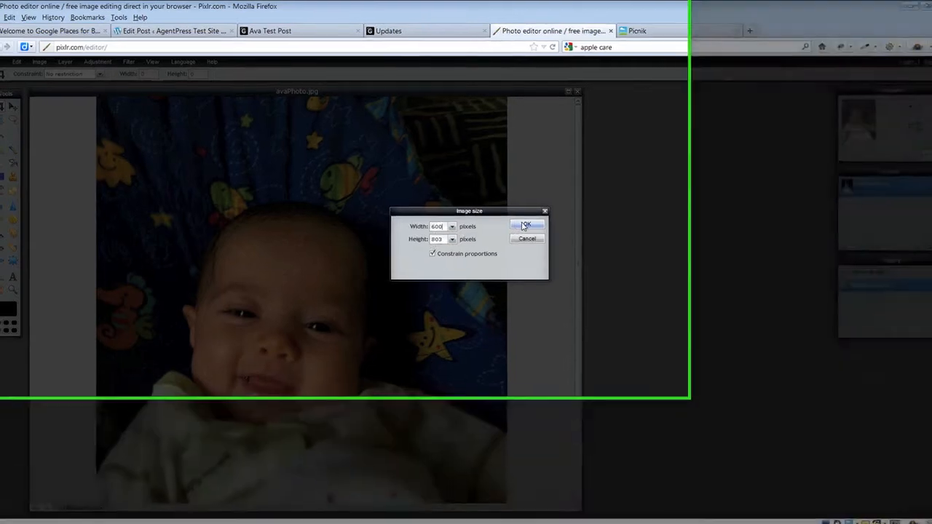
pyautogui.click(517, 224)
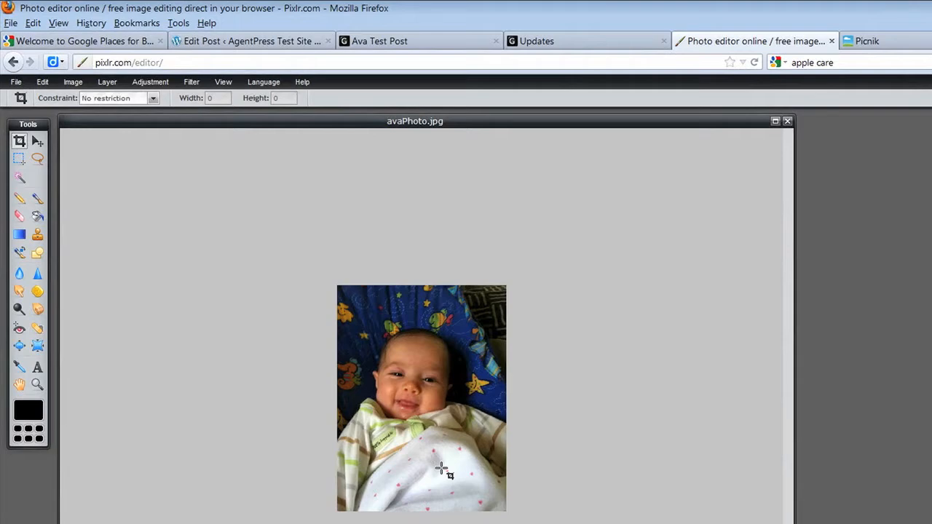
# Step: Start saving the resized photo to the computer as a JPEG and set its quality to 90
pyautogui.click(16, 82)
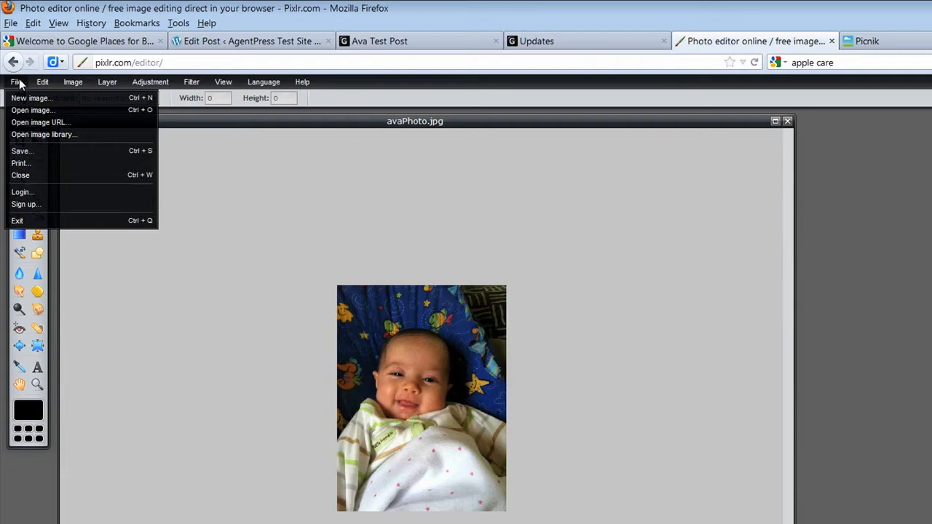
pyautogui.click(35, 151)
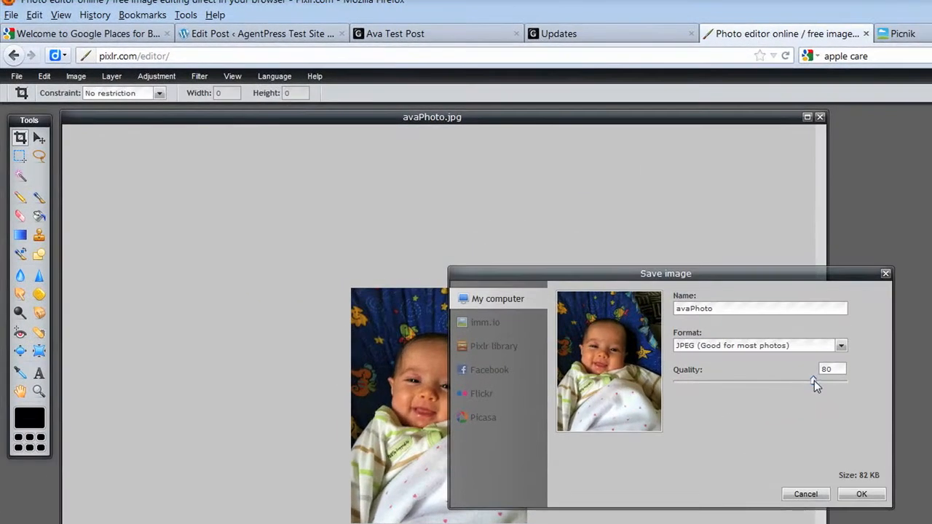
pyautogui.moveTo(814, 380); pyautogui.dragTo(818, 382)
pyautogui.moveTo(844, 385); pyautogui.dragTo(850, 385)
pyautogui.moveTo(849, 380); pyautogui.dragTo(831, 387)
# Step: Try the PNG, BMP and TIFF save formats to compare file sizes, returning the format to JPEG
pyautogui.click(845, 345)
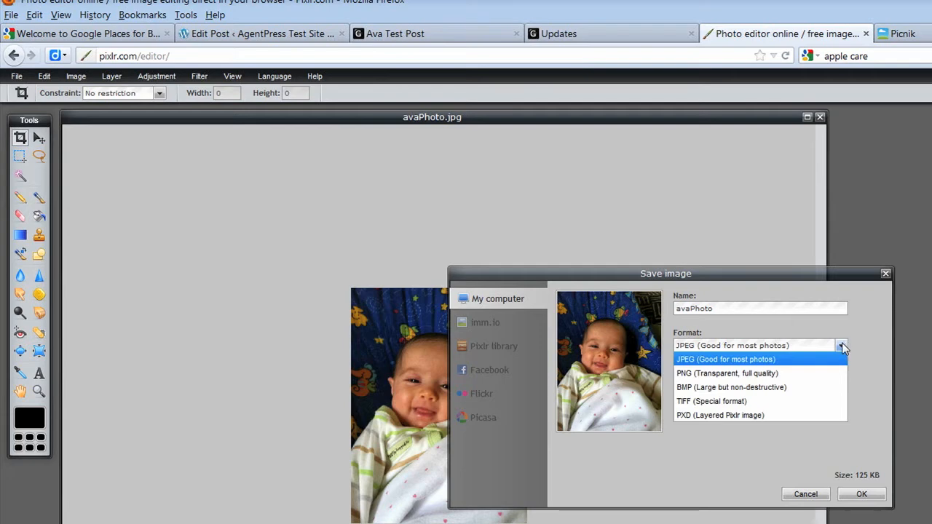
pyautogui.click(754, 372)
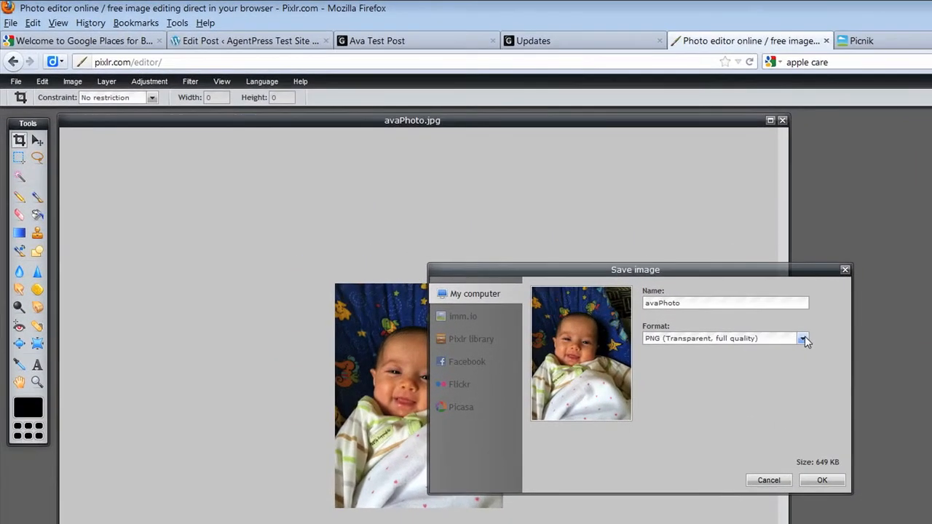
pyautogui.click(588, 256)
pyautogui.click(769, 378)
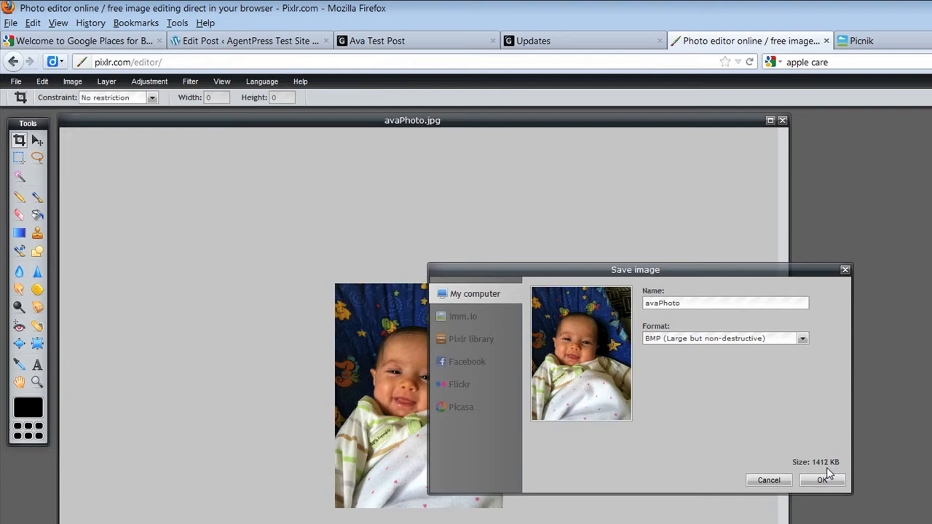
pyautogui.click(801, 341)
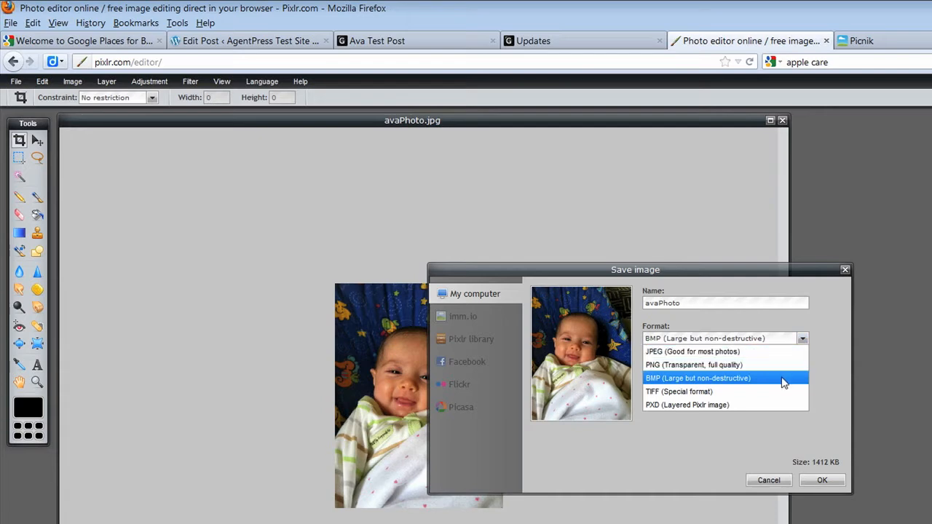
pyautogui.click(785, 391)
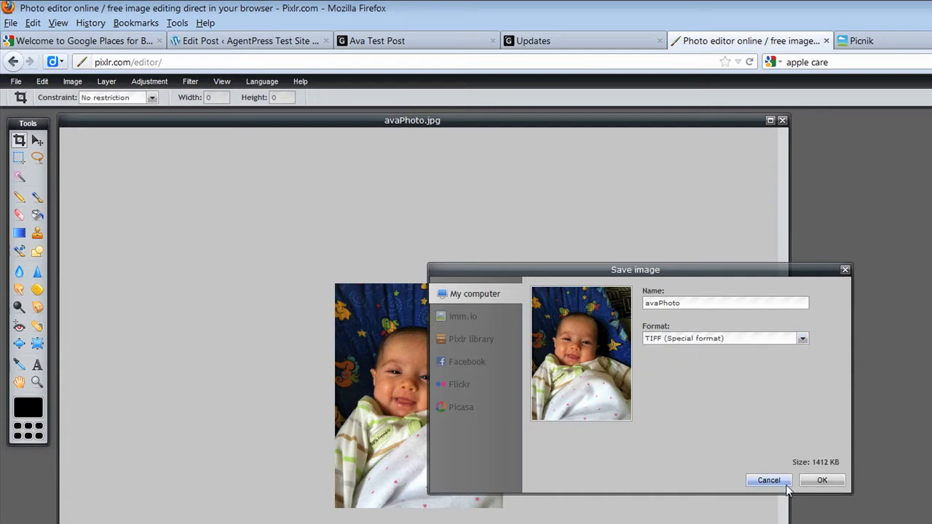
pyautogui.click(802, 341)
pyautogui.click(762, 354)
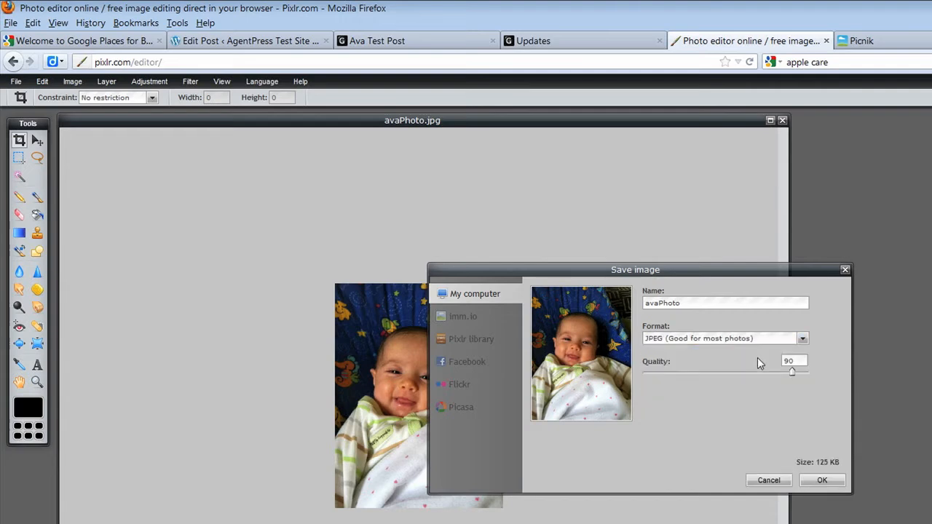
# Step: Save the JPEG in the Demo folder under the file name avaPhoto2
pyautogui.click(818, 480)
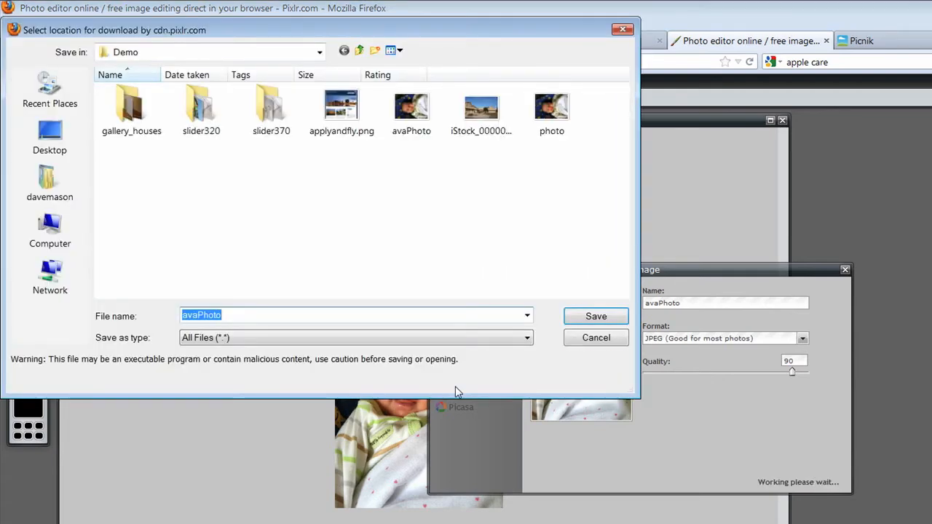
pyautogui.click(235, 314)
pyautogui.write('2')
pyautogui.click(612, 321)
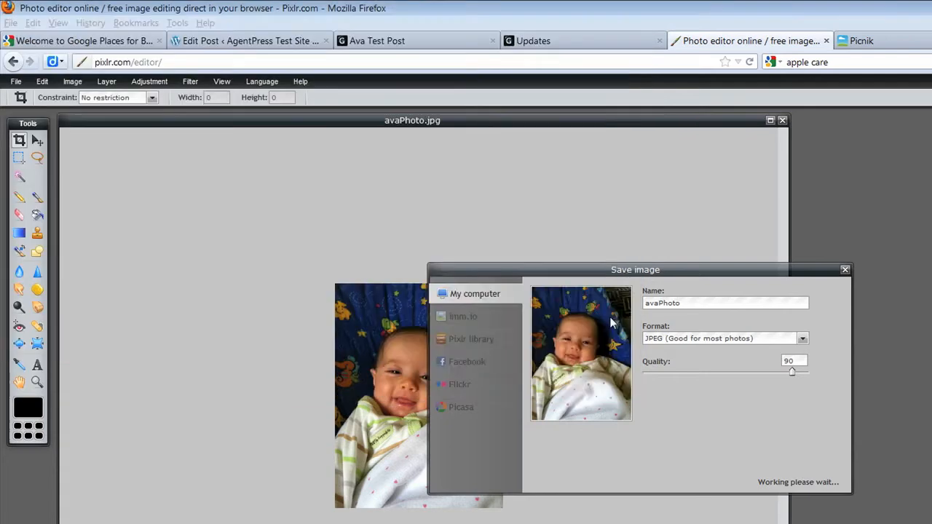
# Step: Switch to the WordPress post editor and remove the oversized photo from Ava Test Post
pyautogui.click(268, 44)
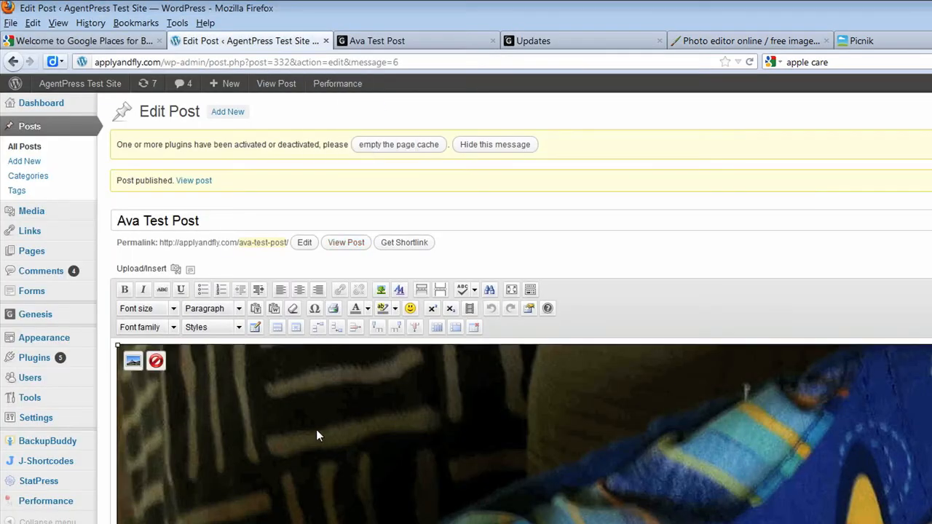
pyautogui.click(316, 431)
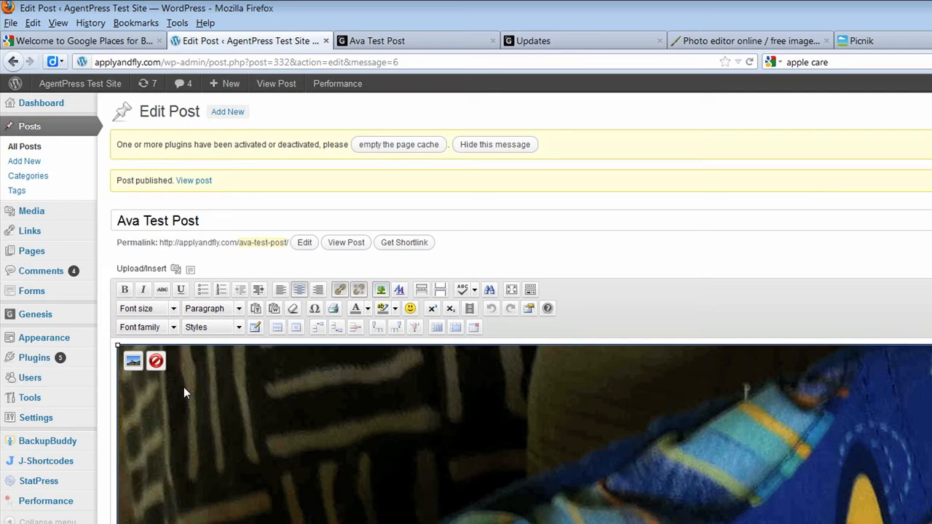
pyautogui.click(156, 360)
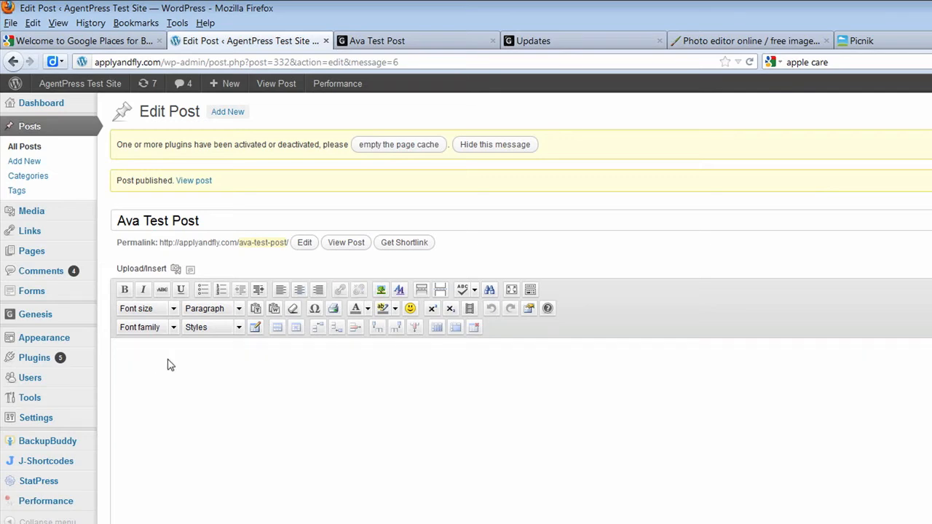
# Step: Try to upload the avaPhoto2 file without an extension from the Demo folder to the post
pyautogui.click(176, 270)
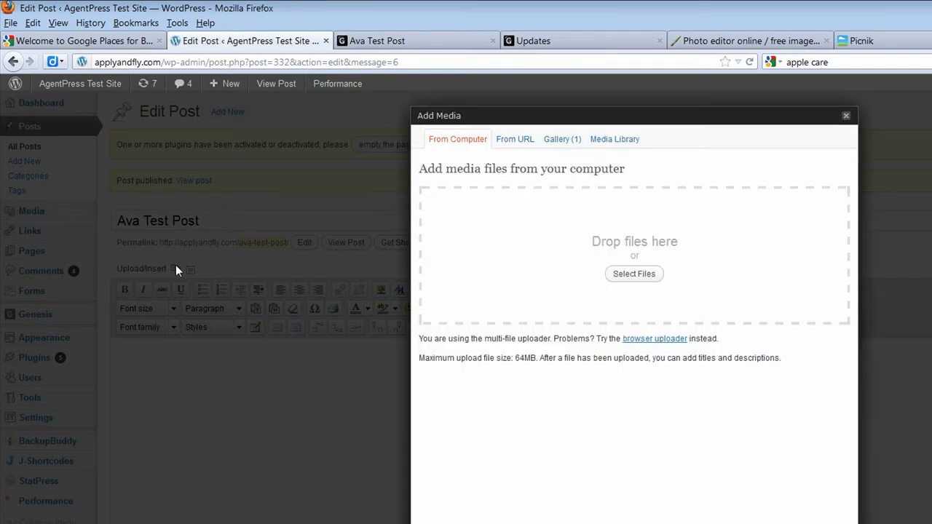
pyautogui.click(623, 276)
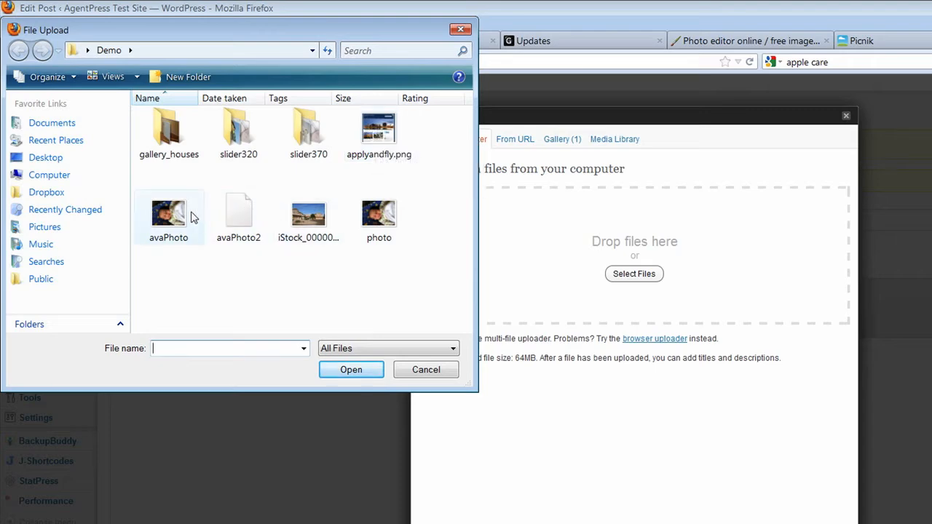
pyautogui.doubleClick(237, 212)
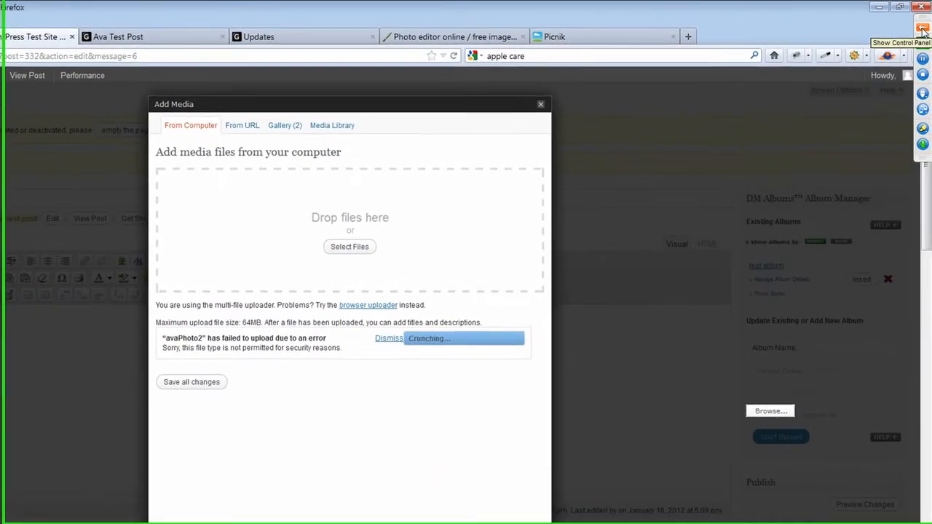
pyautogui.click(922, 28)
pyautogui.click(759, 28)
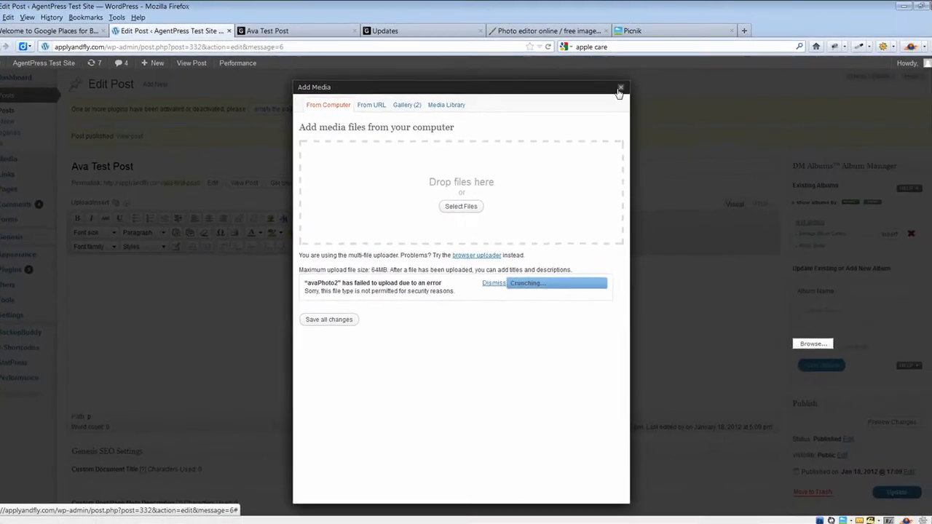
pyautogui.click(619, 89)
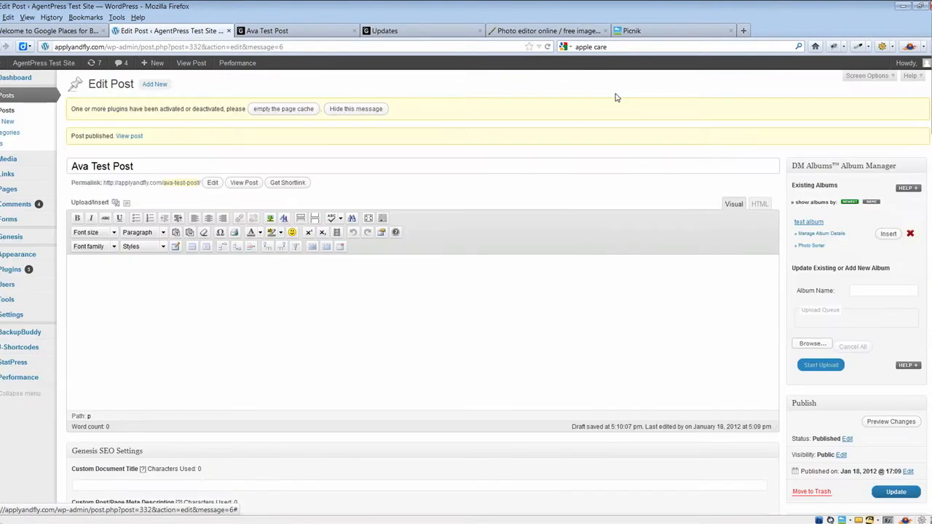
# Step: Return to Pixlr and save the resized photo again as a JPEG at quality 80, named avaPhoto2.jpg in the Demo folder
pyautogui.click(537, 31)
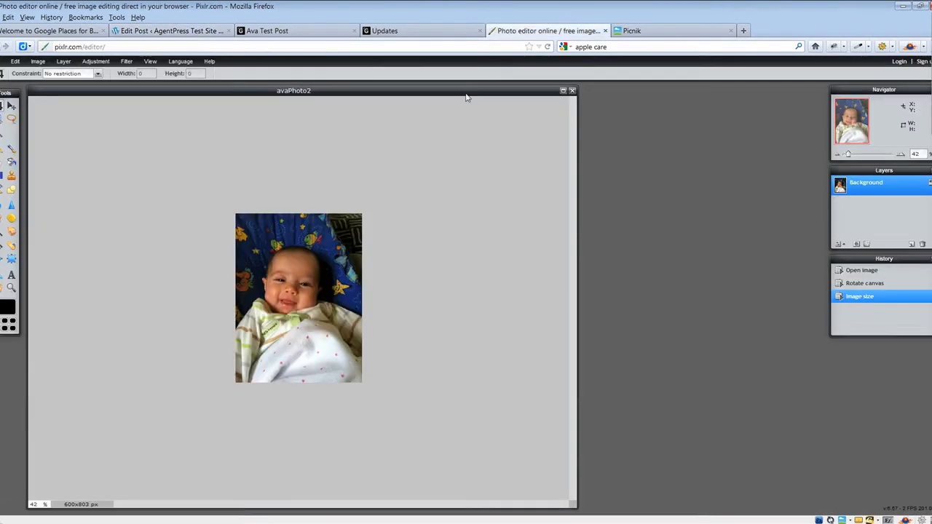
pyautogui.click(37, 62)
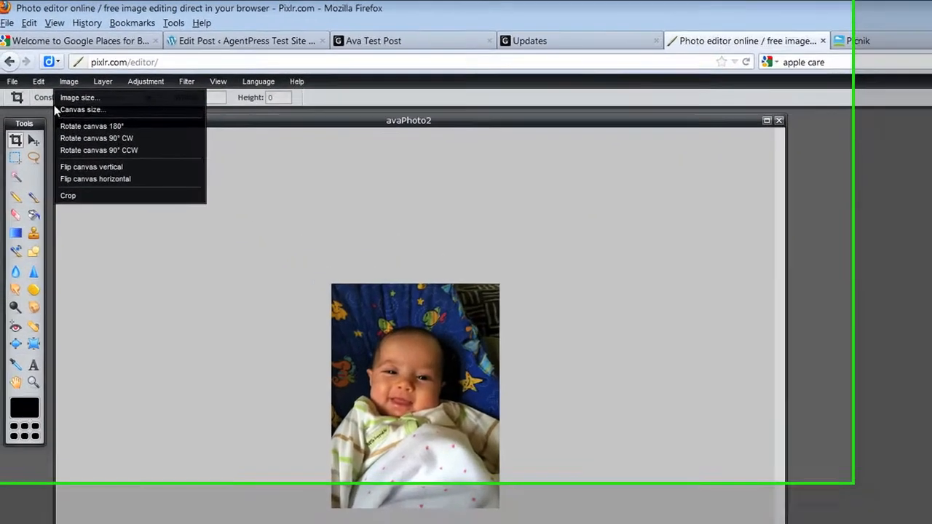
pyautogui.click(14, 61)
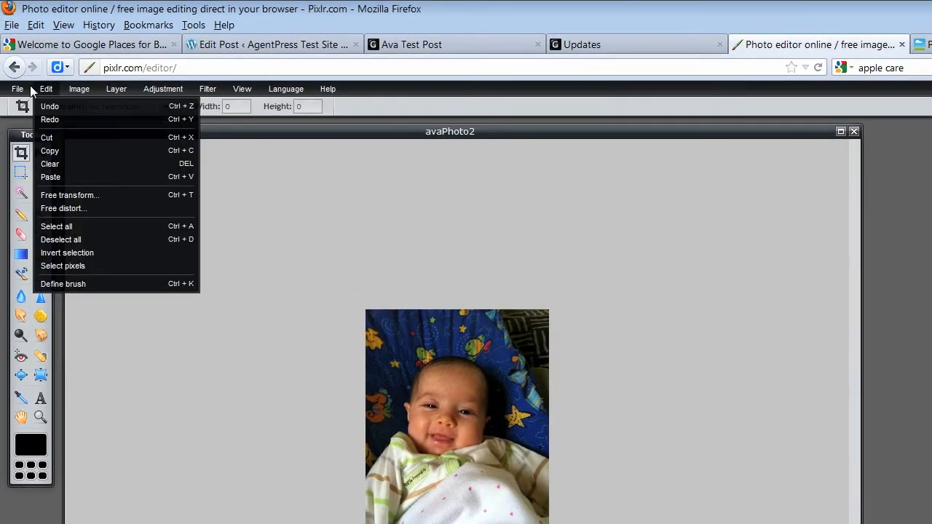
pyautogui.click(17, 89)
pyautogui.click(36, 161)
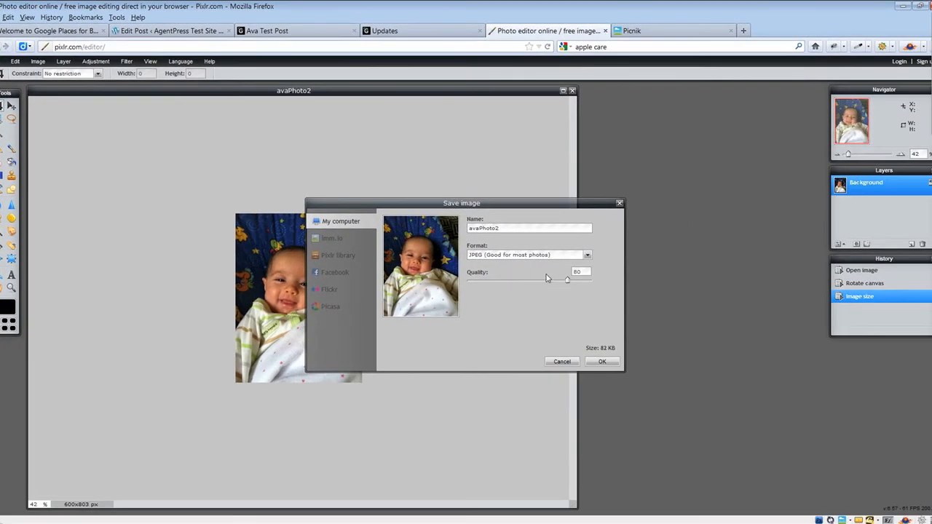
pyautogui.click(604, 362)
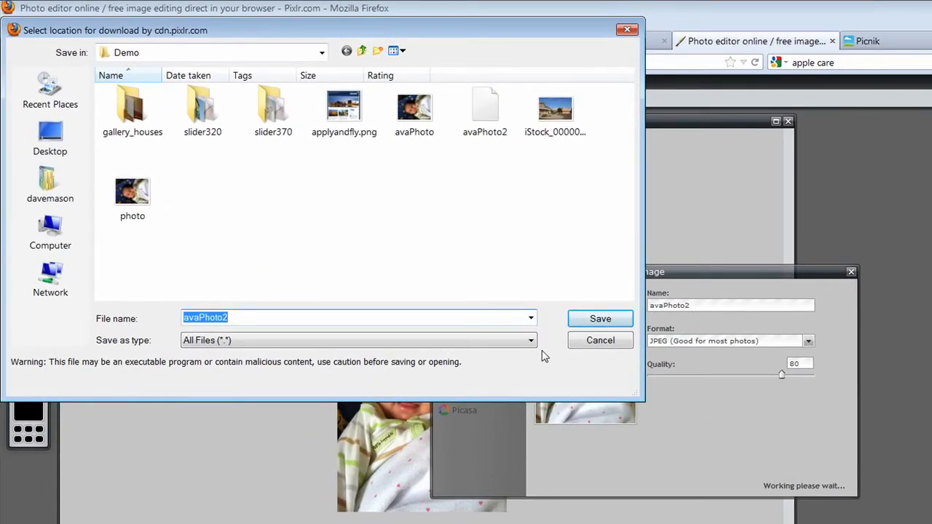
pyautogui.click(531, 340)
pyautogui.click(531, 349)
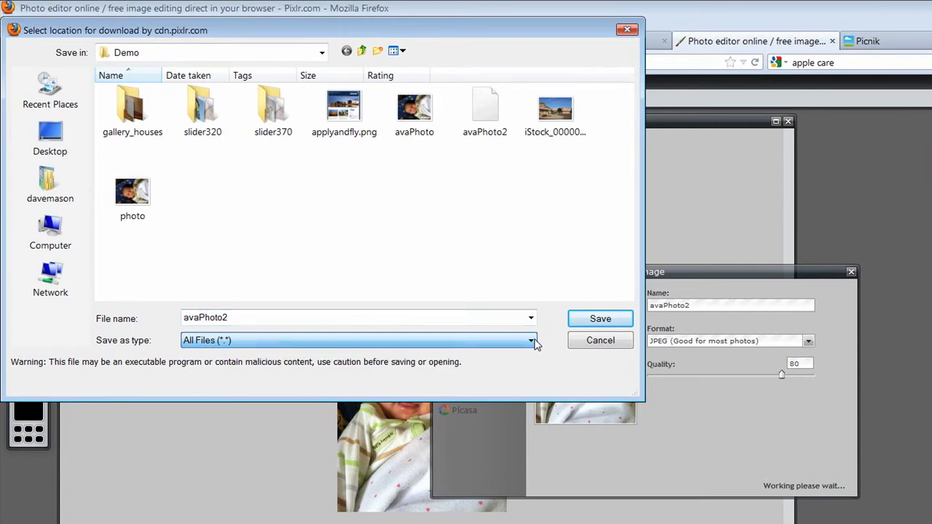
pyautogui.click(599, 319)
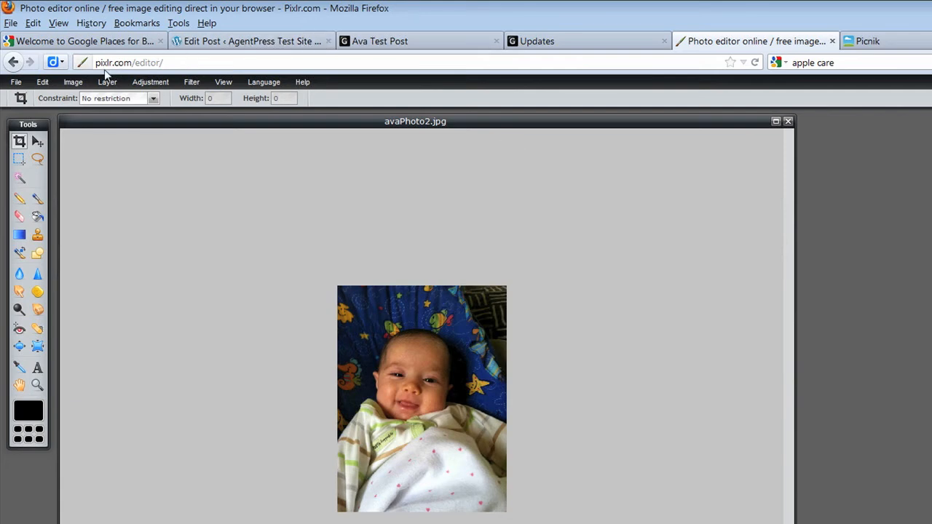
# Step: Return to the WordPress post editor and upload avaPhoto2.jpg from the Demo folder to Ava Test Post
pyautogui.click(295, 43)
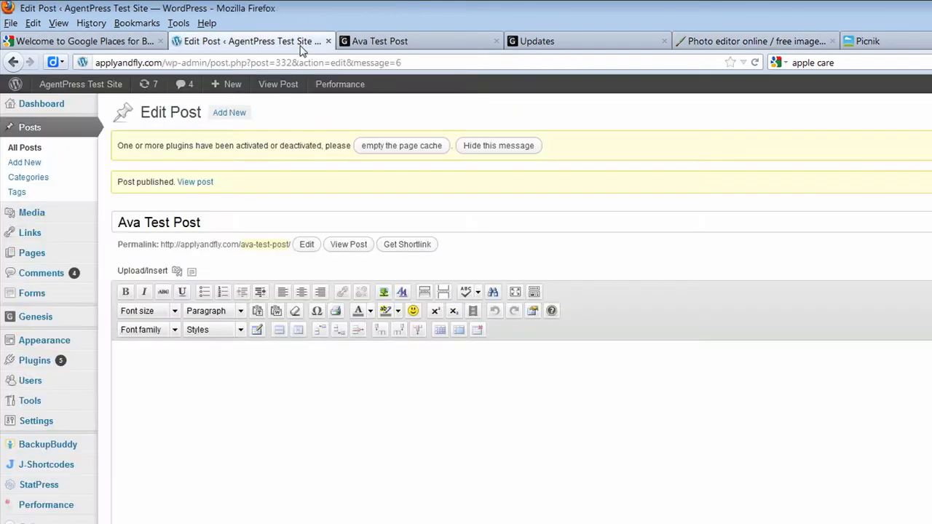
pyautogui.click(178, 270)
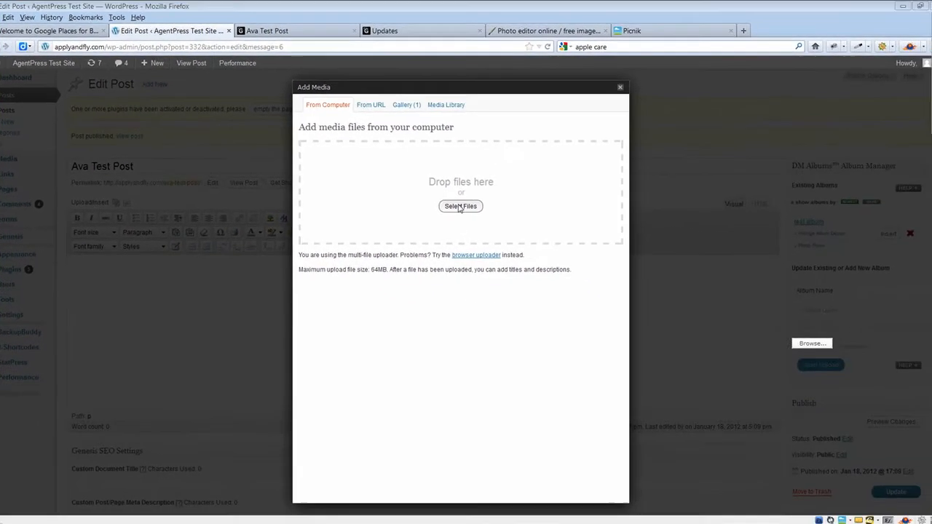
pyautogui.click(459, 206)
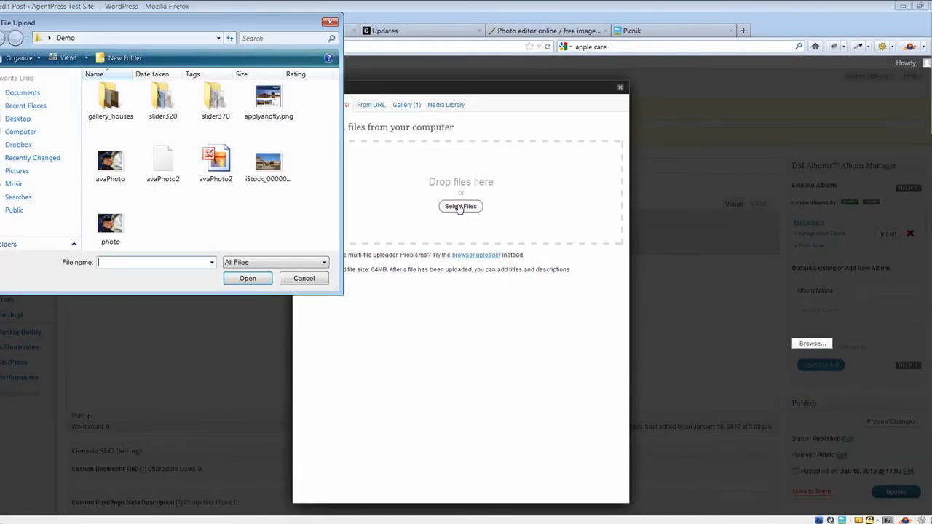
pyautogui.doubleClick(218, 165)
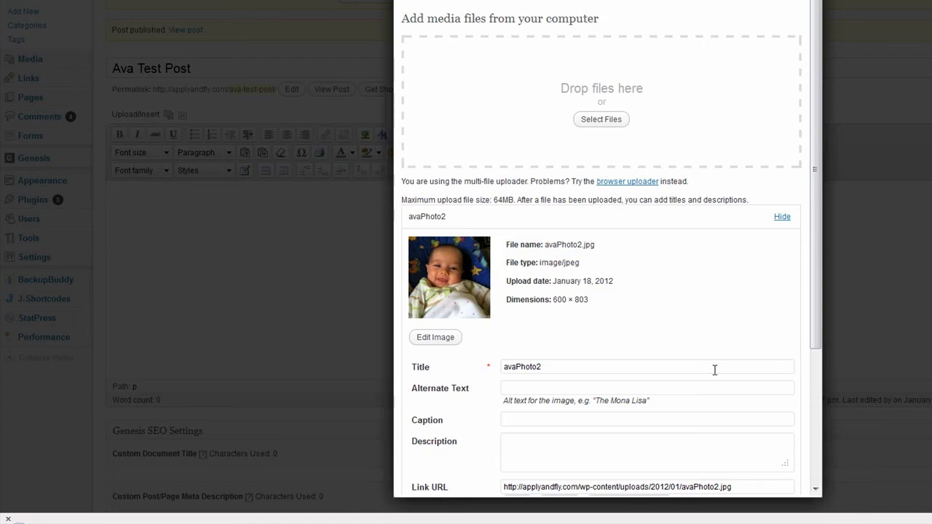
# Step: Insert the uploaded avaPhoto2 into the post at full size (600 × 803) with left alignment
pyautogui.scroll(-4, 620, 335)
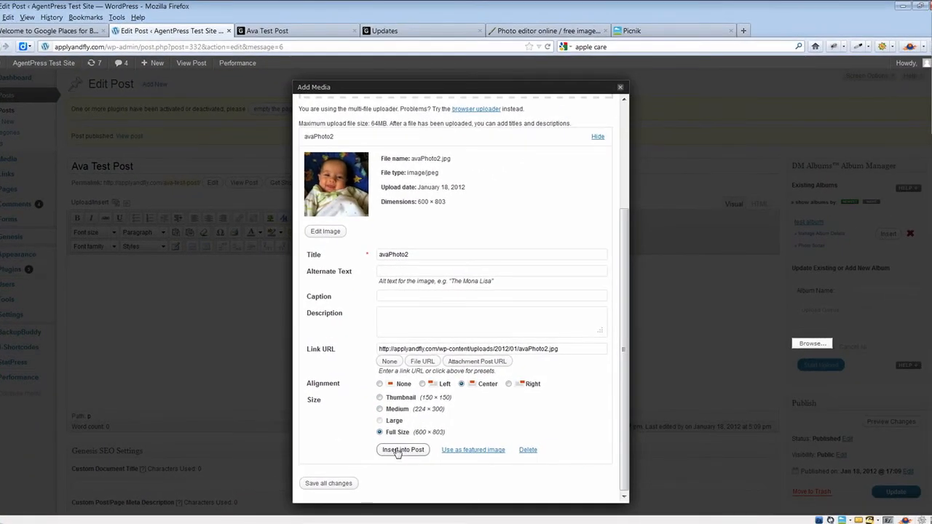
pyautogui.click(423, 386)
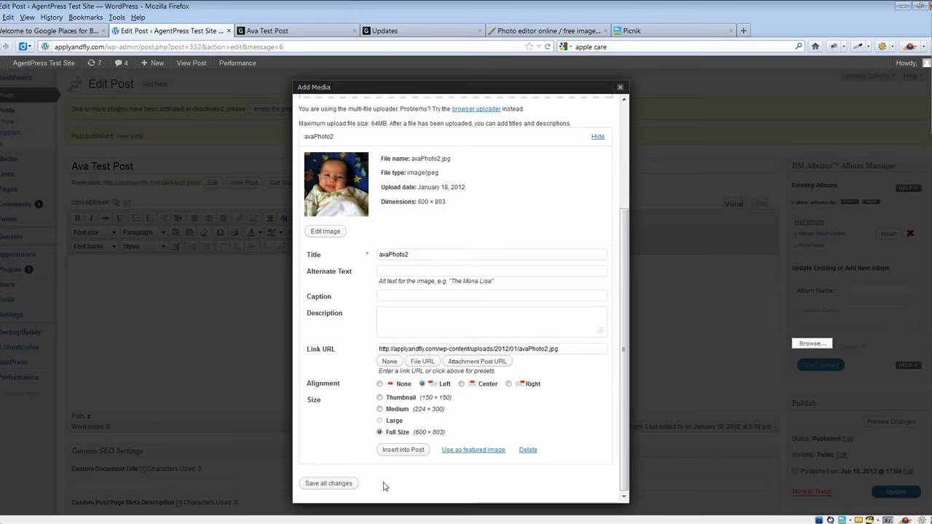
pyautogui.click(402, 450)
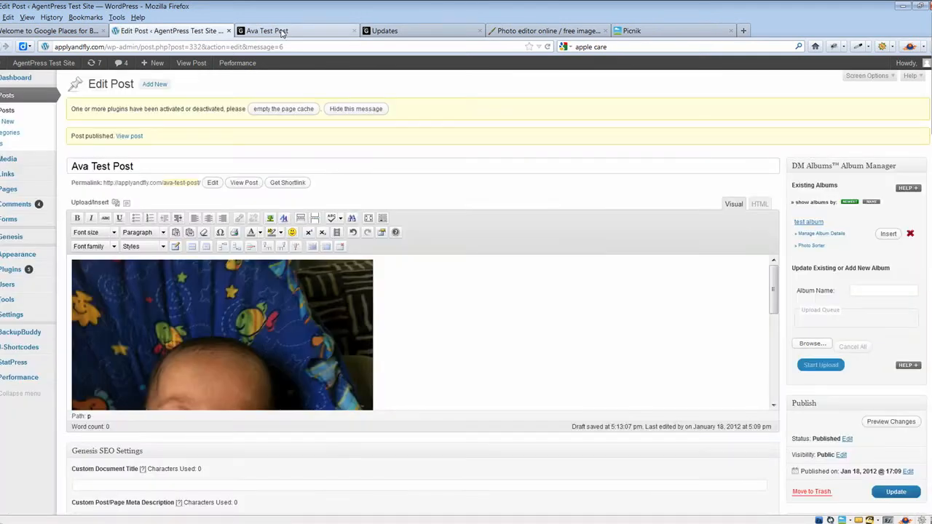
# Step: Update Ava Test Post, reload its published page to view the resized photo, and dismiss the HP Health Check notification
pyautogui.click(284, 31)
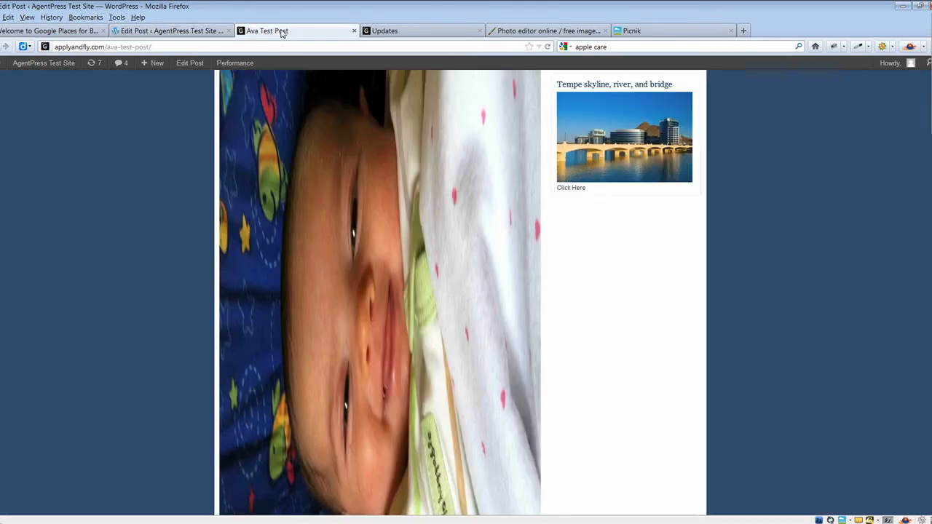
pyautogui.click(190, 33)
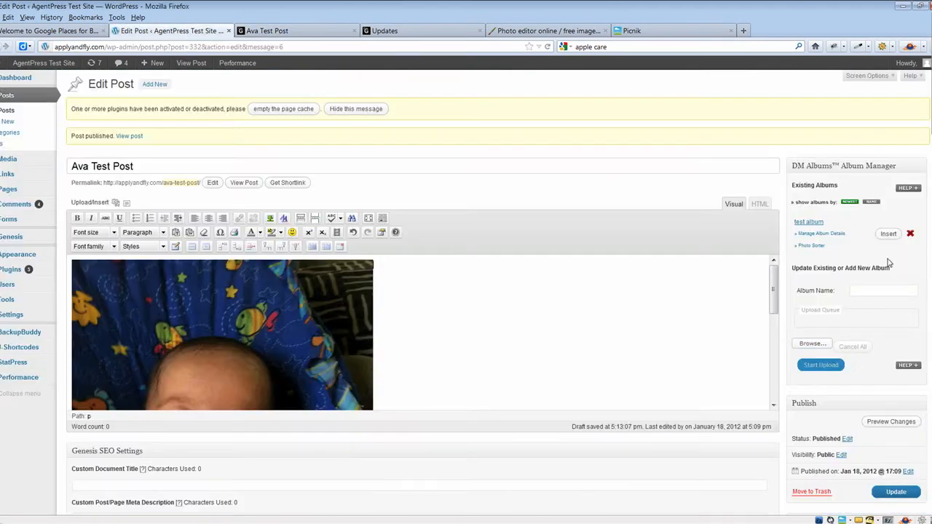
pyautogui.click(894, 494)
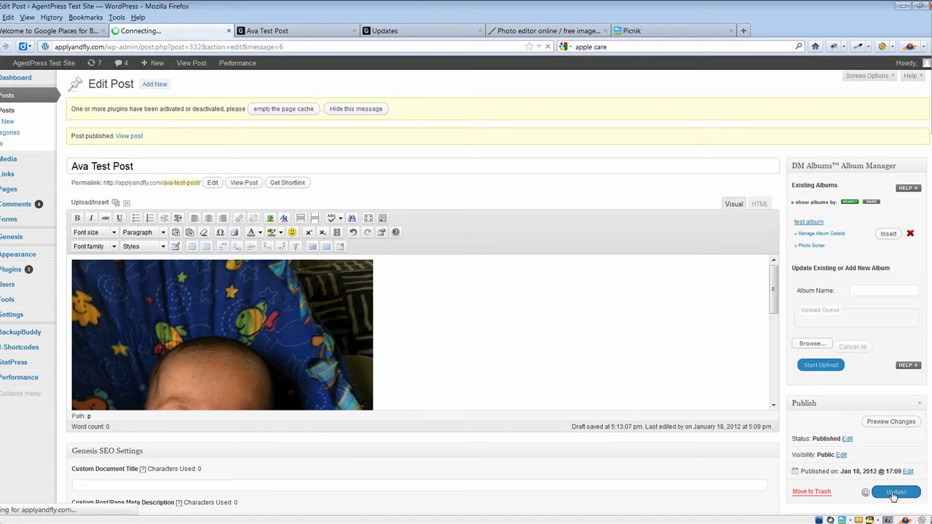
pyautogui.click(278, 34)
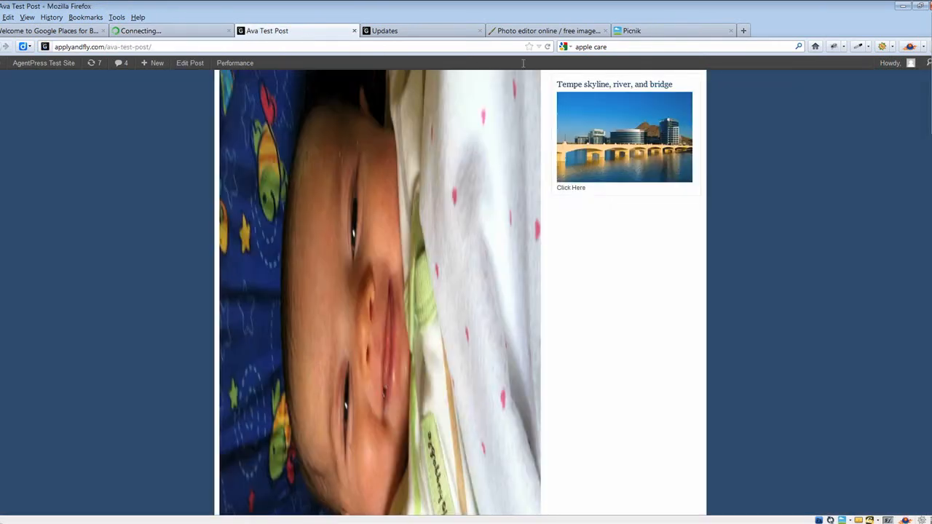
pyautogui.click(548, 48)
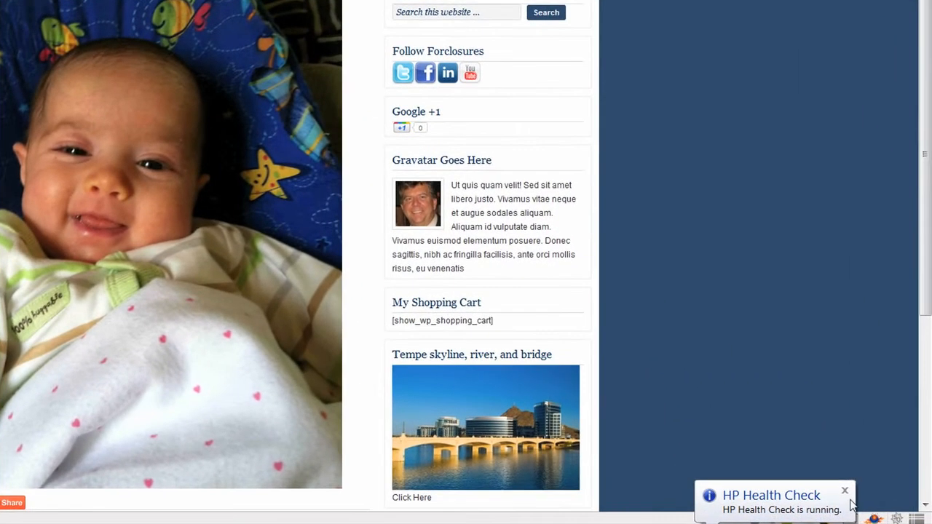
pyautogui.click(845, 491)
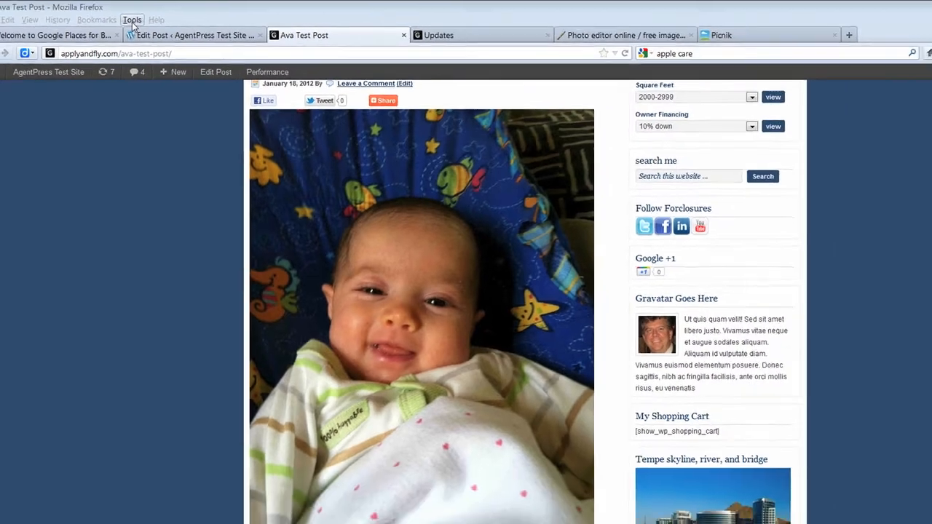
# Step: Look through the installed Firefox extensions for image editing and measuring add-ons, closing the Add-ons Manager when finished
pyautogui.click(161, 26)
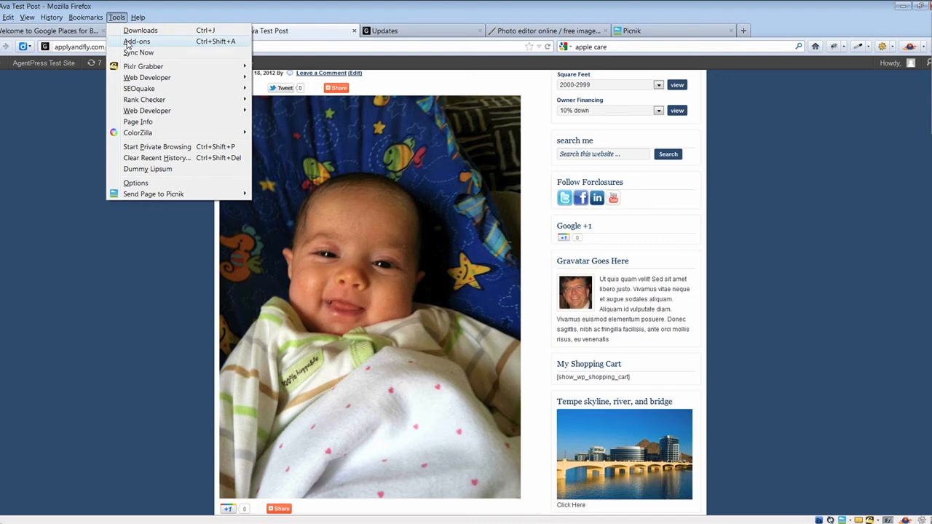
pyautogui.click(161, 44)
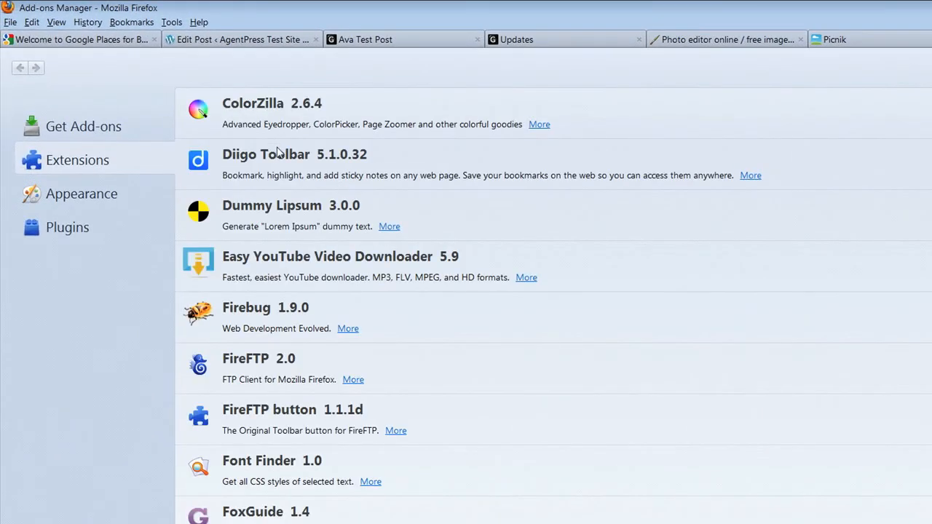
pyautogui.scroll(-5, 291, 422)
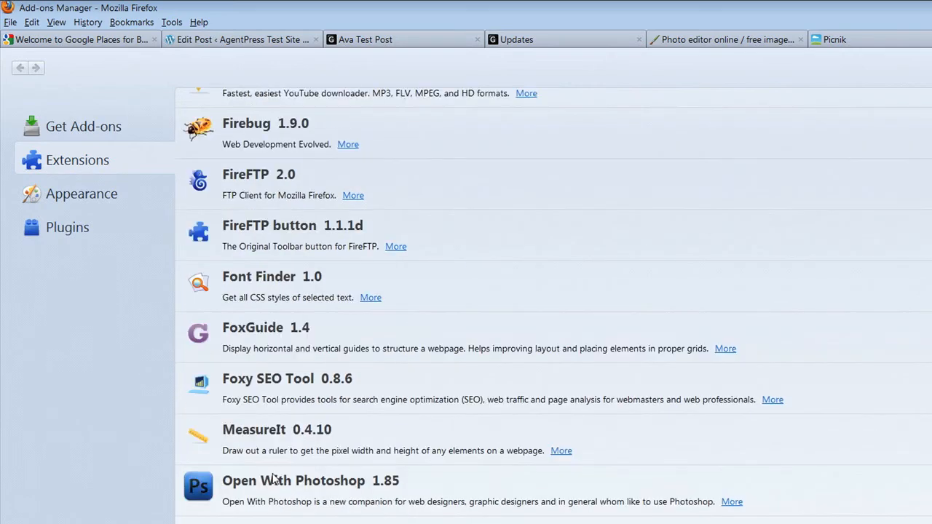
pyautogui.scroll(-5, 274, 478)
pyautogui.scroll(-6, 274, 477)
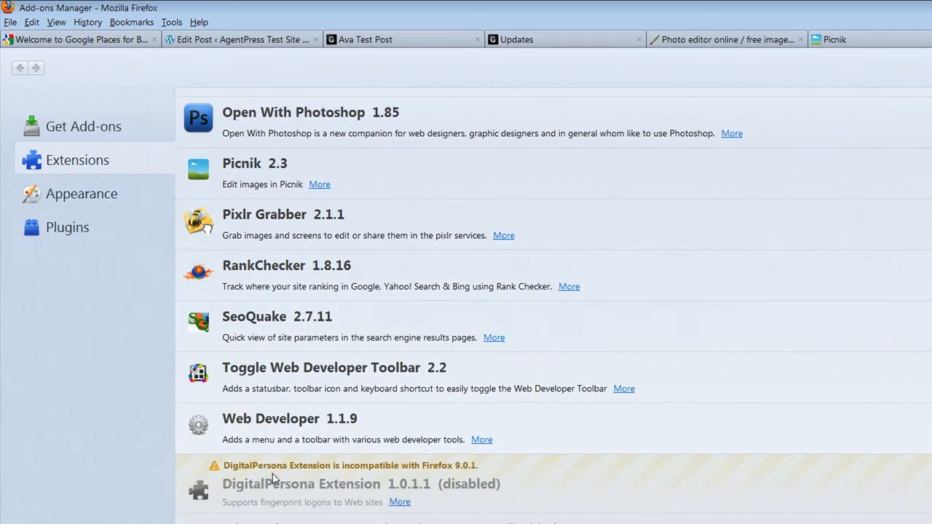
pyautogui.scroll(5, 274, 477)
pyautogui.scroll(10, 273, 479)
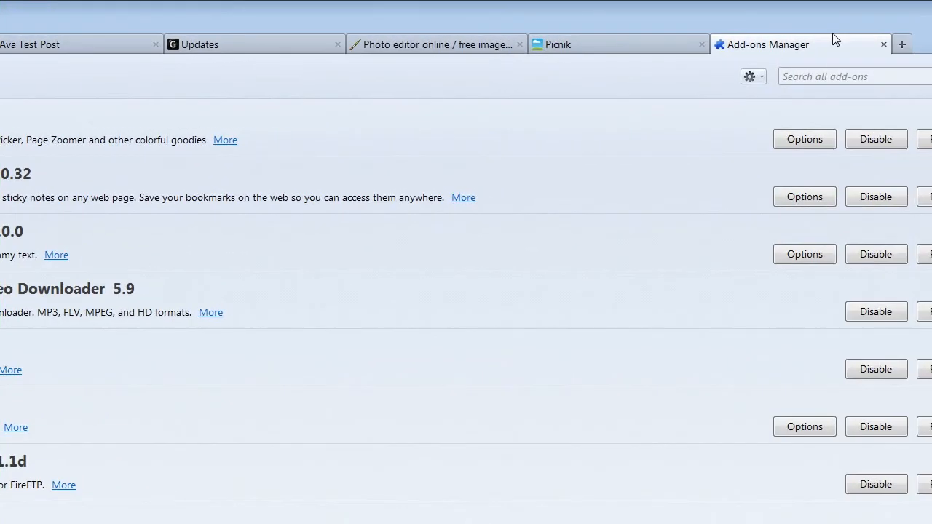
pyautogui.click(883, 44)
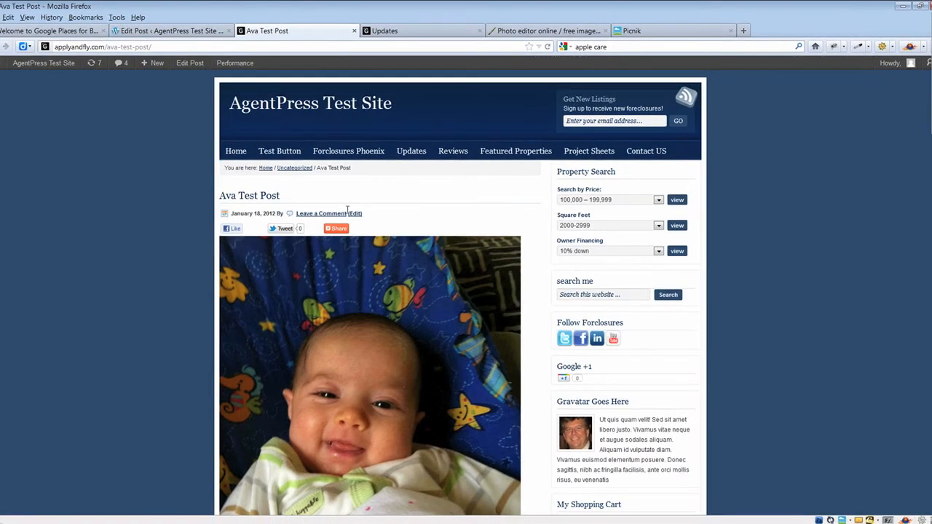
# Step: Open the AgentPress Test Site home page and switch to the Pixlr editor holding avaPhoto2.jpg
pyautogui.click(236, 153)
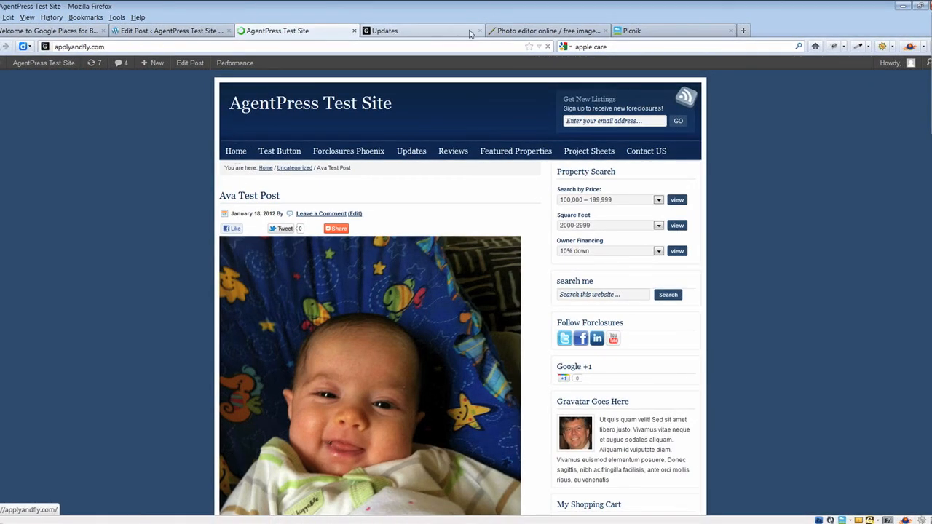
pyautogui.click(537, 32)
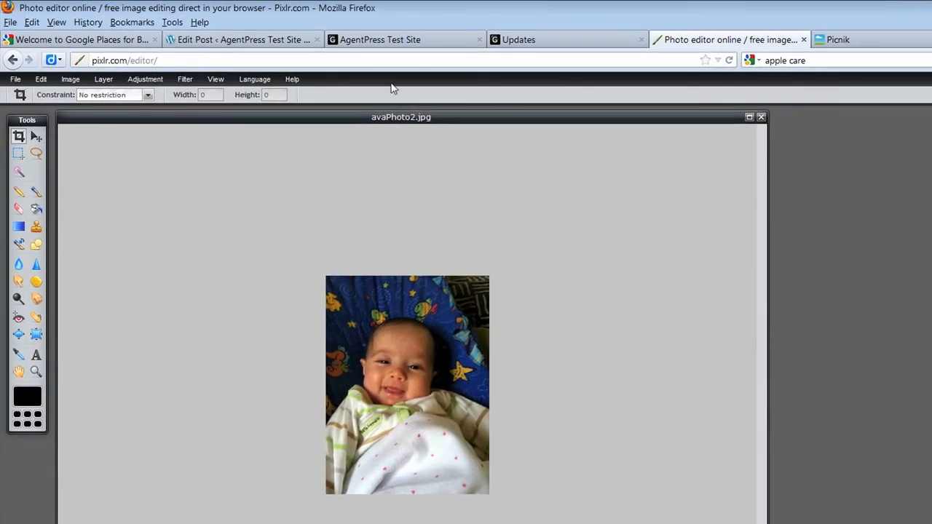
# Step: Open Firefox's Add-ons Manager and look through the featured and recommended add-ons under Get Add-ons
pyautogui.click(173, 26)
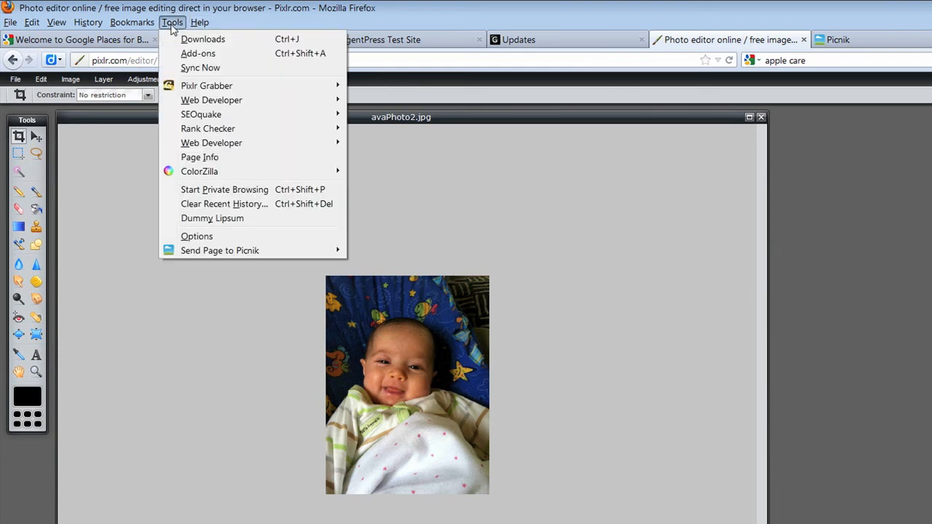
pyautogui.click(215, 53)
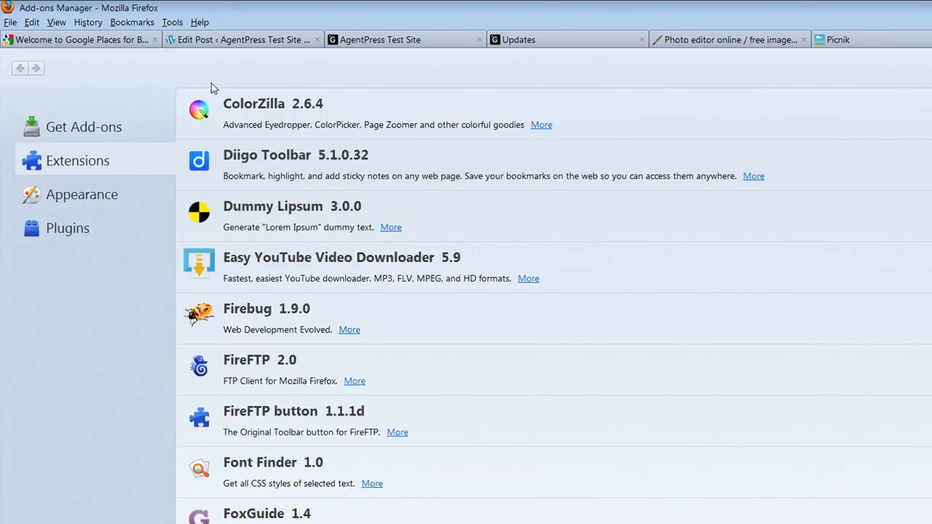
pyautogui.click(79, 131)
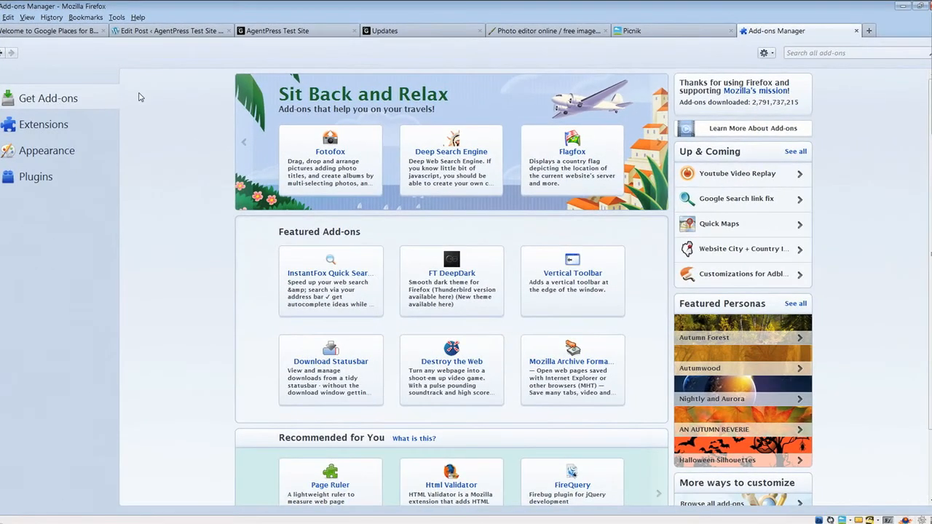
pyautogui.scroll(-2, 582, 317)
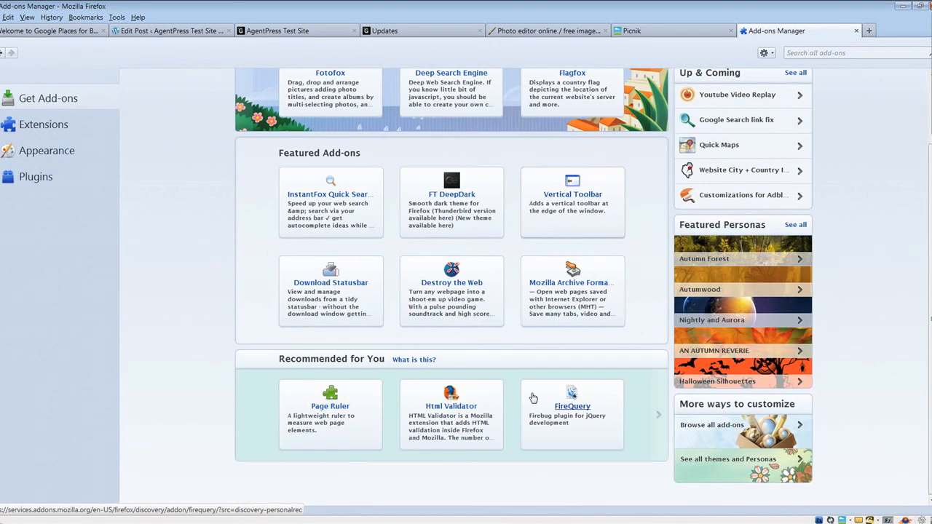
pyautogui.scroll(2, 532, 395)
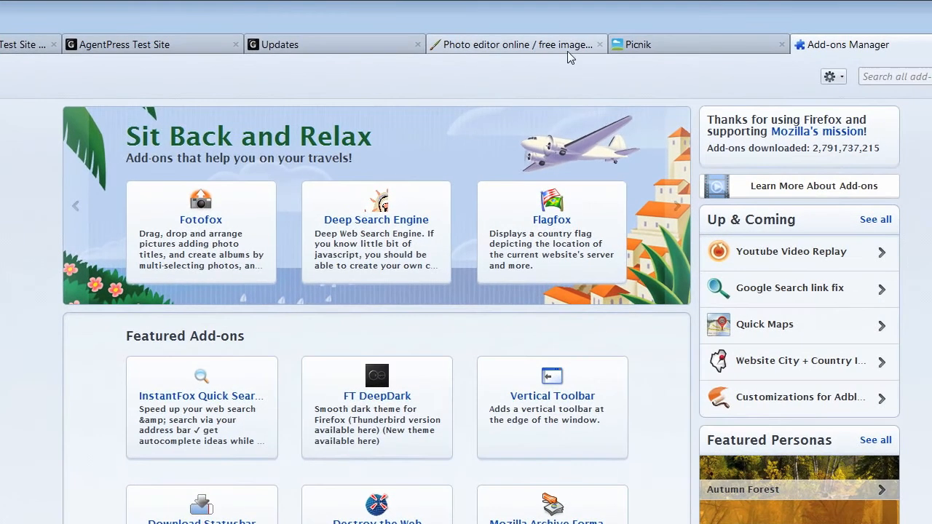
# Step: Search all Firefox add-ons for "screen grab"
pyautogui.click(881, 77)
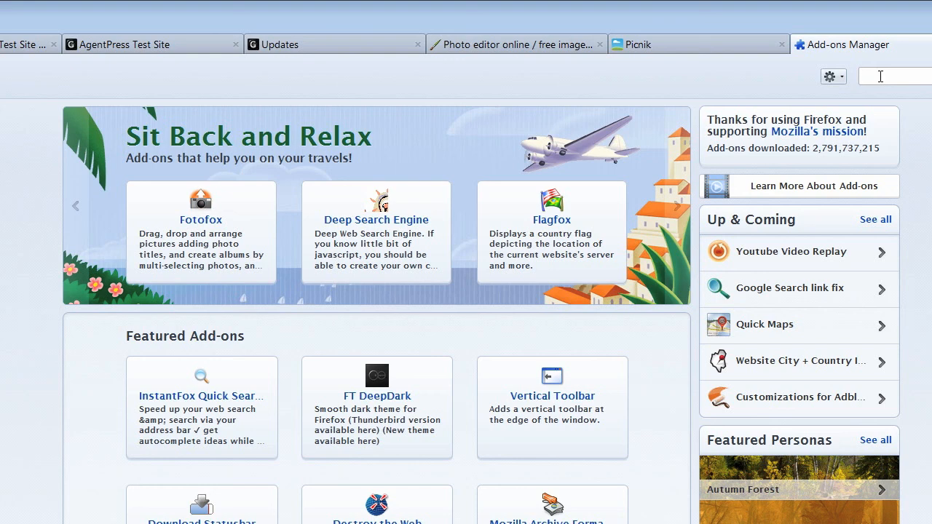
pyautogui.write('screen grab')
pyautogui.press('Return')
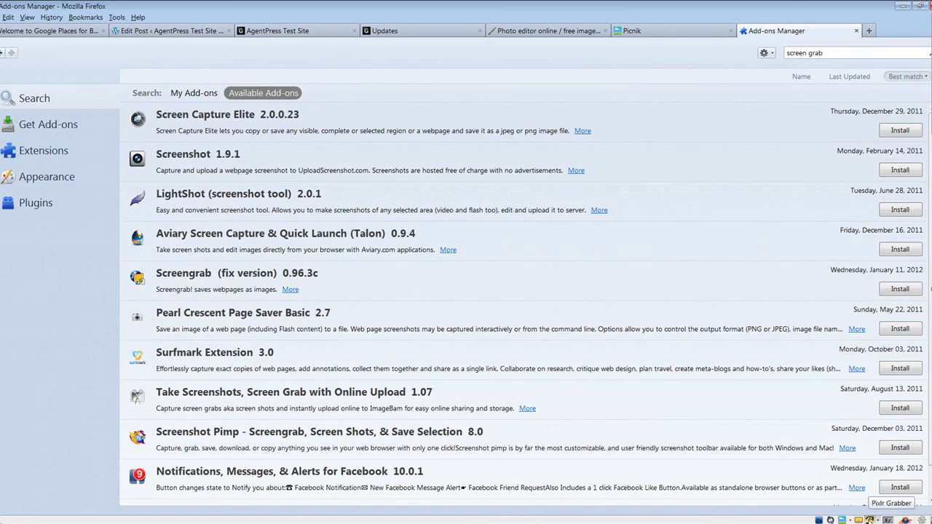
# Step: Replace the add-ons search term with "pixlr grabber" and run the search
pyautogui.moveTo(824, 52); pyautogui.dragTo(727, 56)
pyautogui.write('pix')
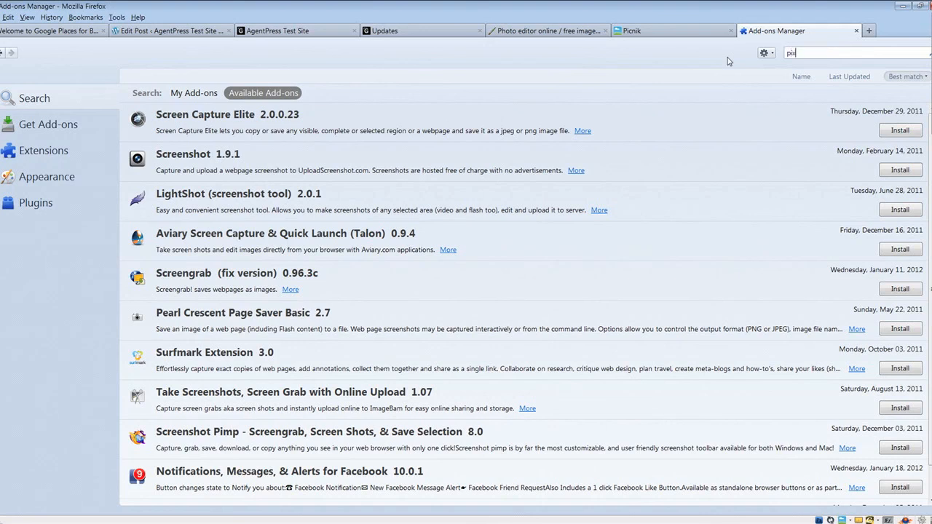
pyautogui.write('lr grabber')
pyautogui.press('Return')
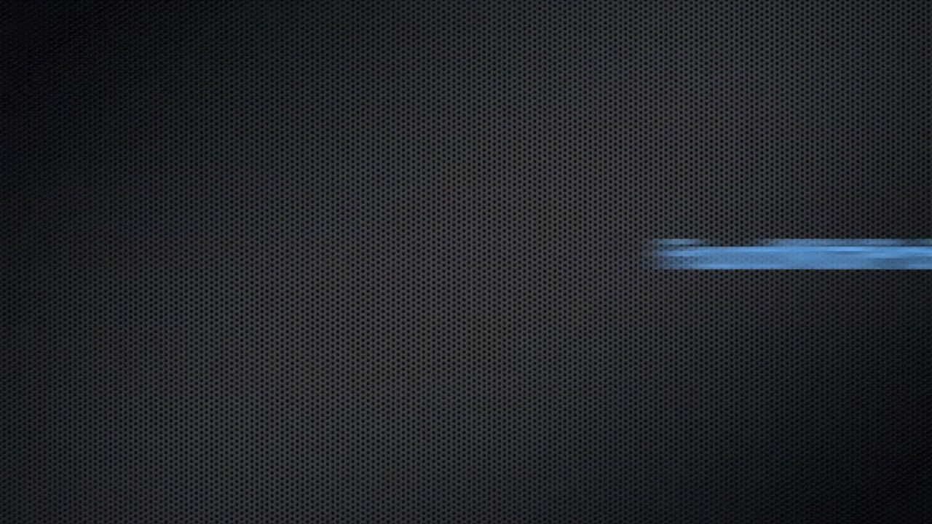